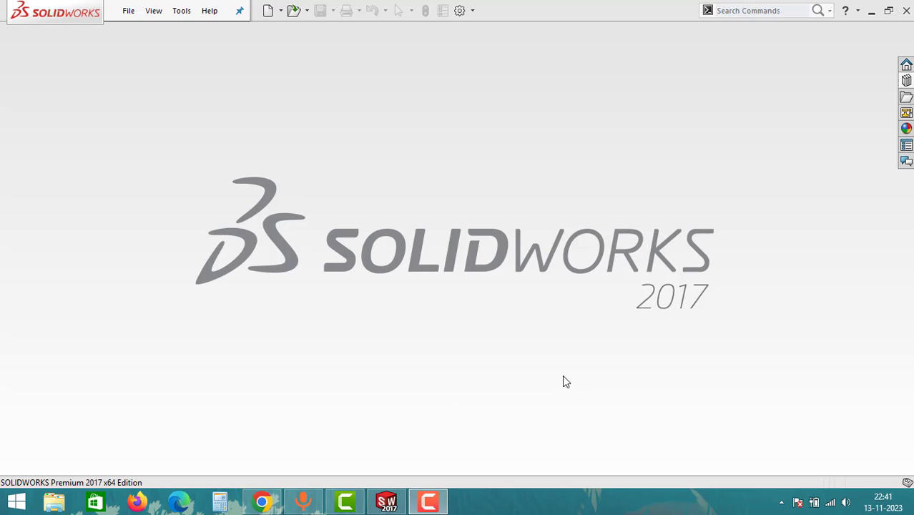
Step: Browse the Design Library Toolbox to ISO > Structural Members > Steel and select the SB Beam profile
{"action": "left_click", "coordinate": [906, 81]}
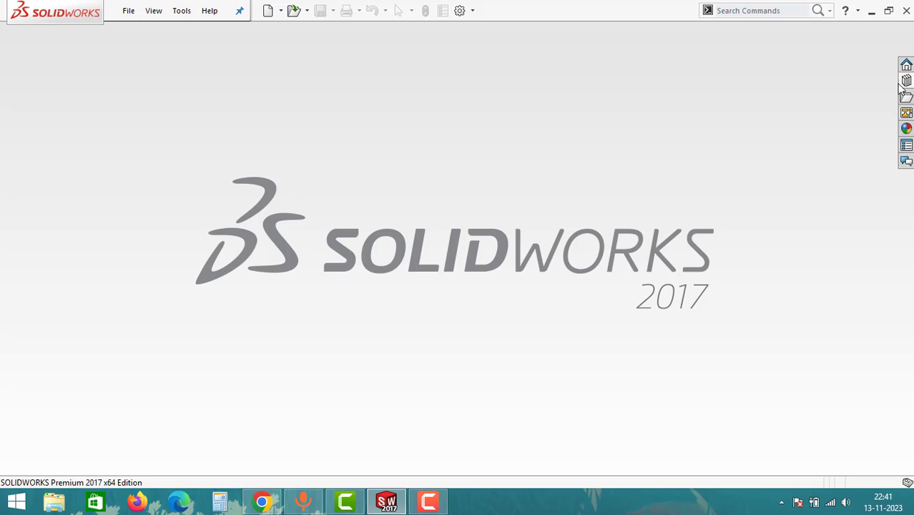
{"action": "left_click", "coordinate": [907, 81]}
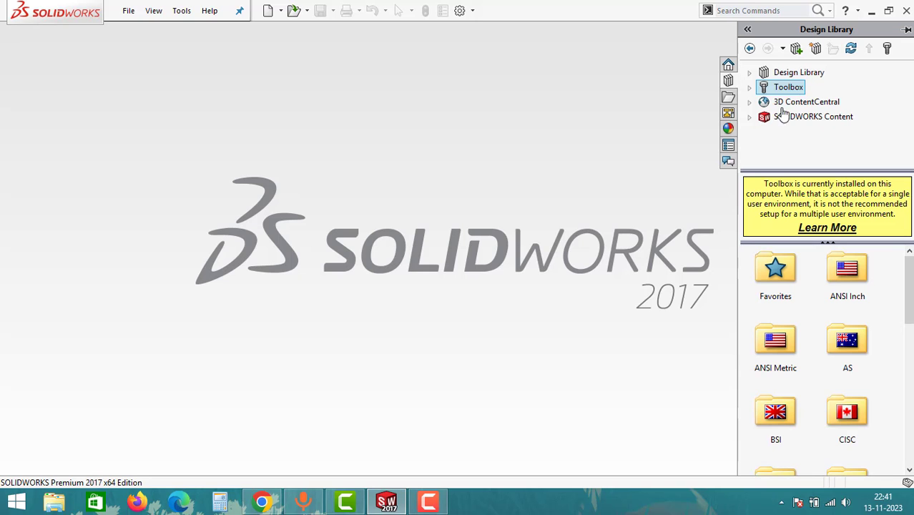
{"action": "left_click", "coordinate": [750, 88]}
{"action": "scroll", "coordinate": [766, 119], "scroll_direction": "down", "scroll_amount": 2}
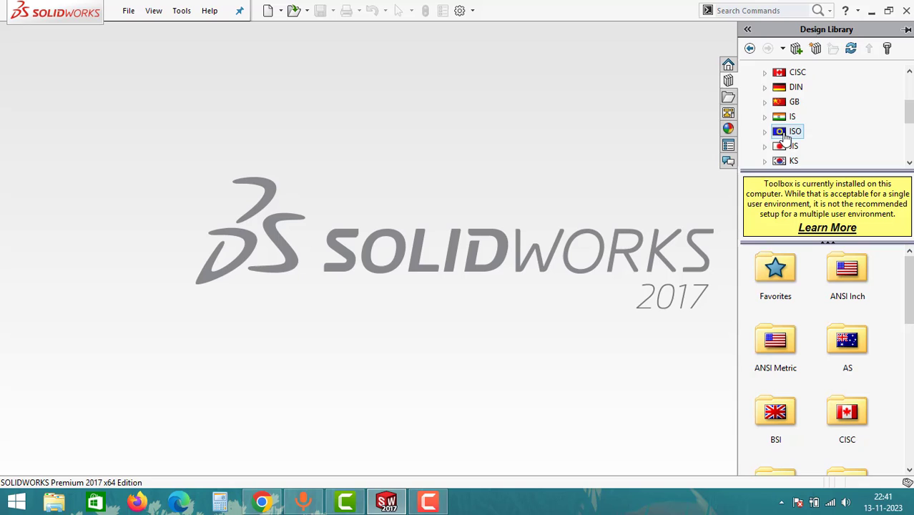
{"action": "left_click", "coordinate": [765, 132]}
{"action": "scroll", "coordinate": [813, 138], "scroll_direction": "down", "scroll_amount": 2}
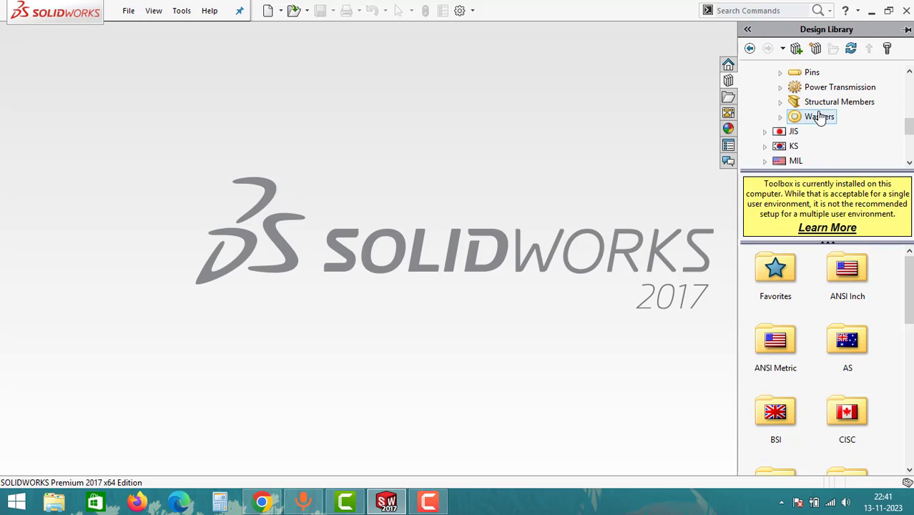
{"action": "left_click", "coordinate": [797, 103]}
{"action": "left_click", "coordinate": [780, 103]}
{"action": "left_click", "coordinate": [832, 120]}
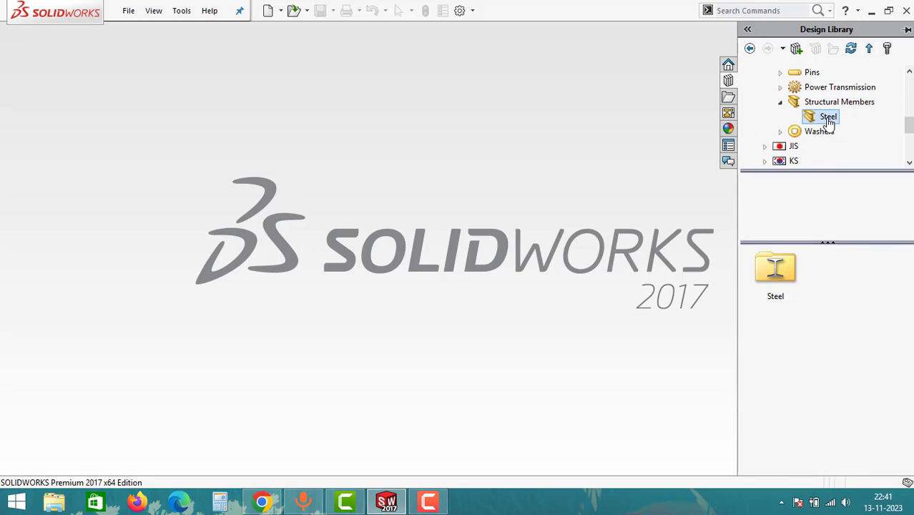
{"action": "scroll", "coordinate": [822, 307], "scroll_direction": "down", "scroll_amount": 3}
{"action": "left_click", "coordinate": [851, 304]}
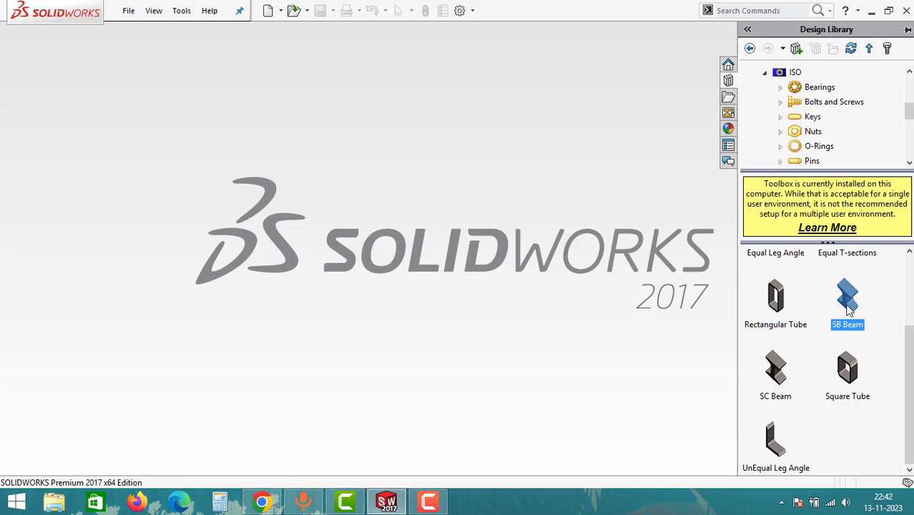
{"action": "right_click", "coordinate": [850, 306]}
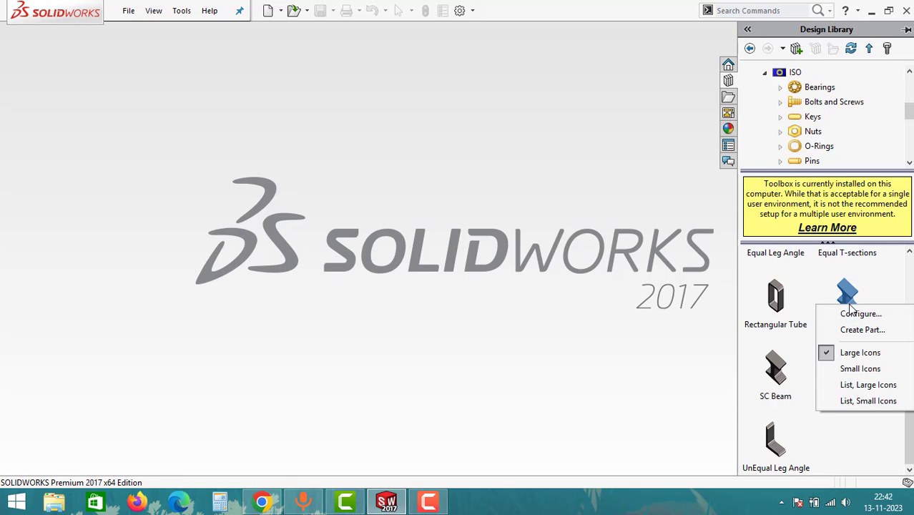
Step: Create a part from SB Beam with size SB 100 x 8 and length 1000
{"action": "left_click", "coordinate": [857, 331]}
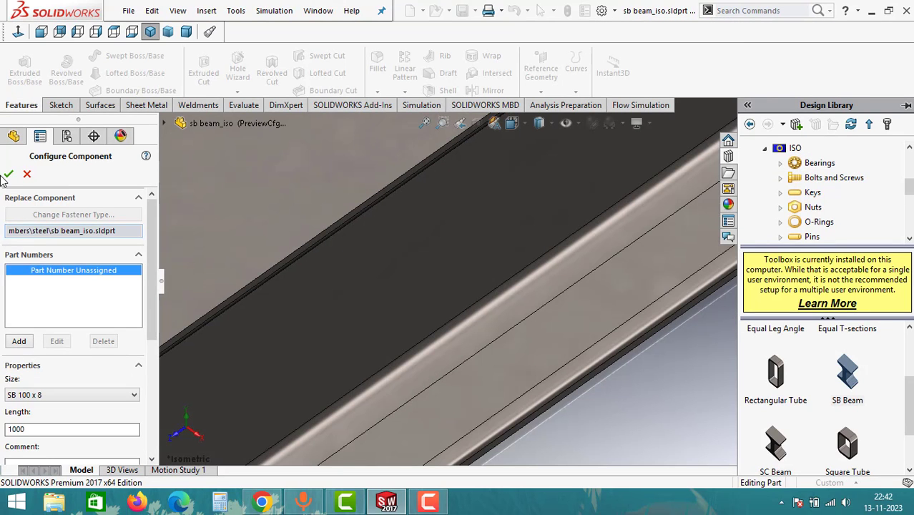
{"action": "scroll", "coordinate": [73, 217], "scroll_direction": "down", "scroll_amount": 3}
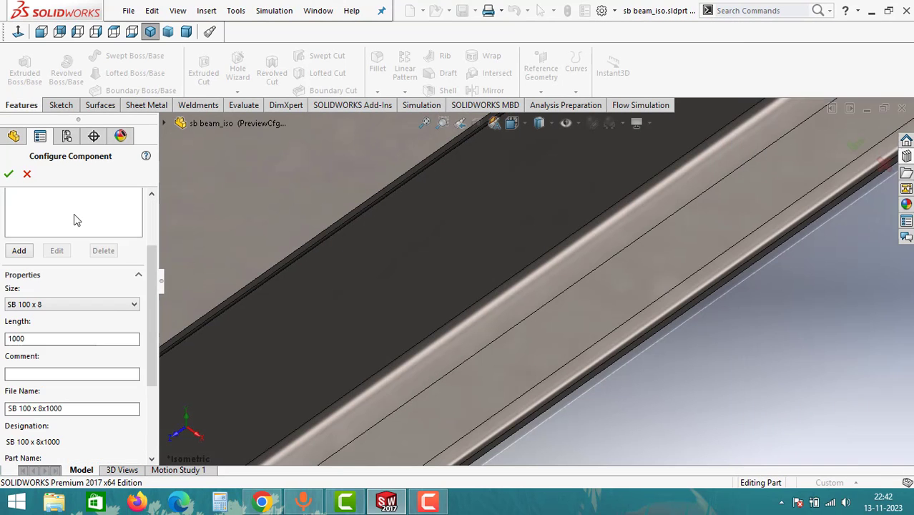
{"action": "left_click", "coordinate": [72, 305]}
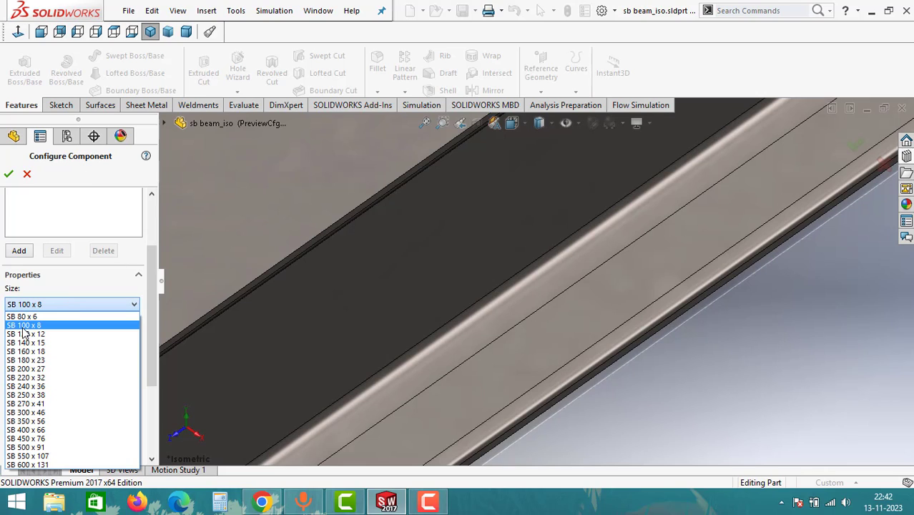
{"action": "left_click", "coordinate": [82, 303]}
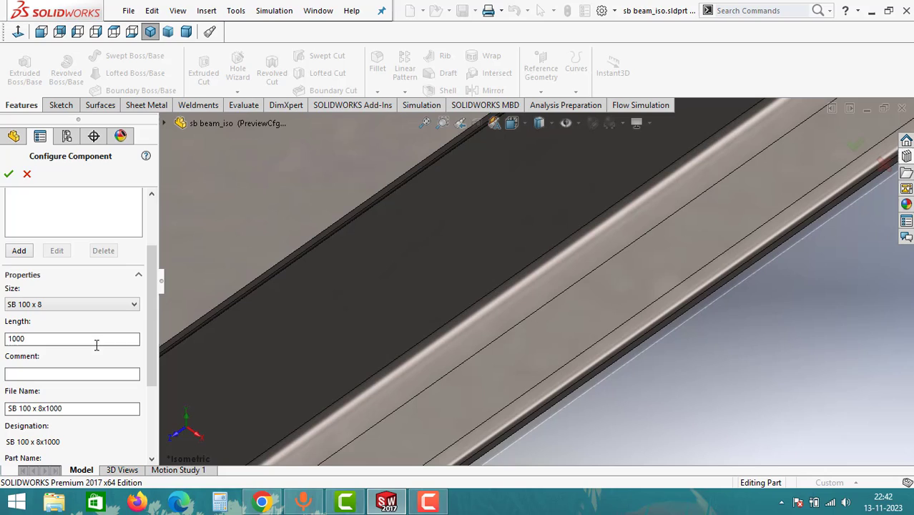
{"action": "scroll", "coordinate": [149, 304], "scroll_direction": "down", "scroll_amount": 3}
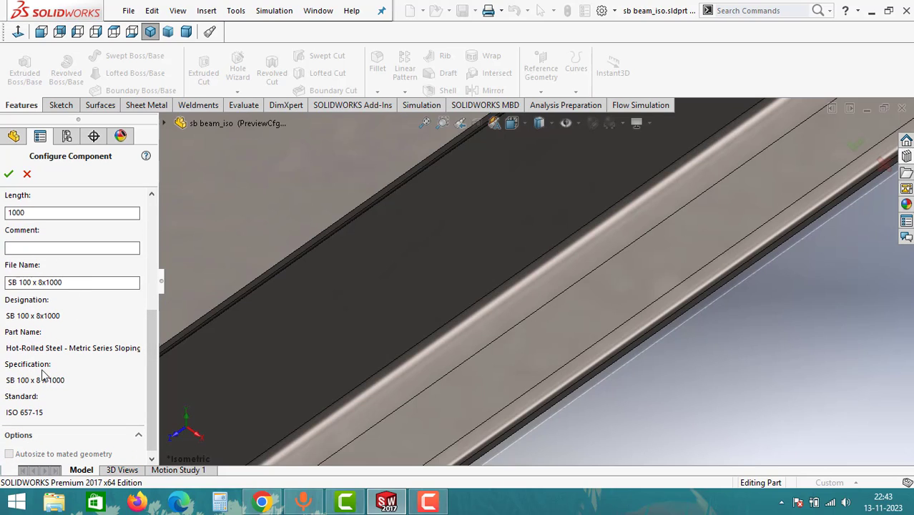
Step: Build the SB 100 x 8, 1000-long beam part and orbit it into a 3D view
{"action": "left_click", "coordinate": [8, 174]}
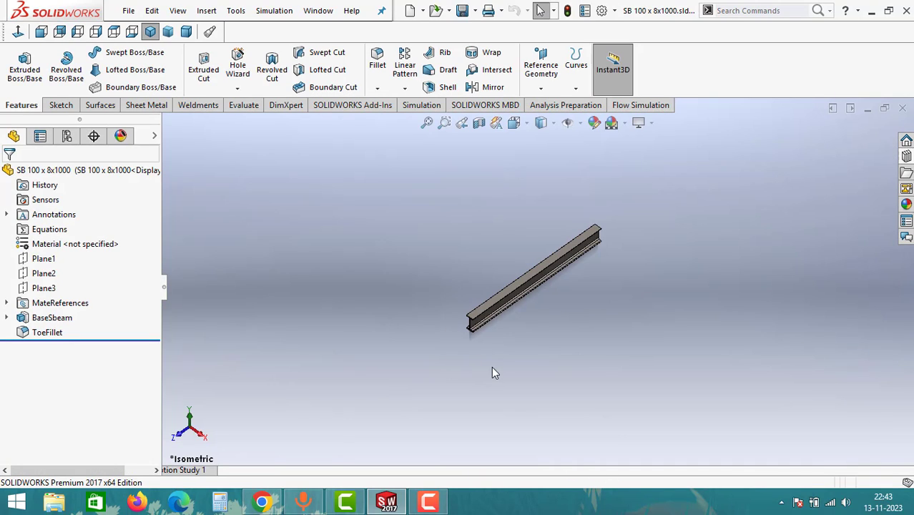
{"action": "middle_click_drag", "start_coordinate": [492, 370], "coordinate": [507, 236]}
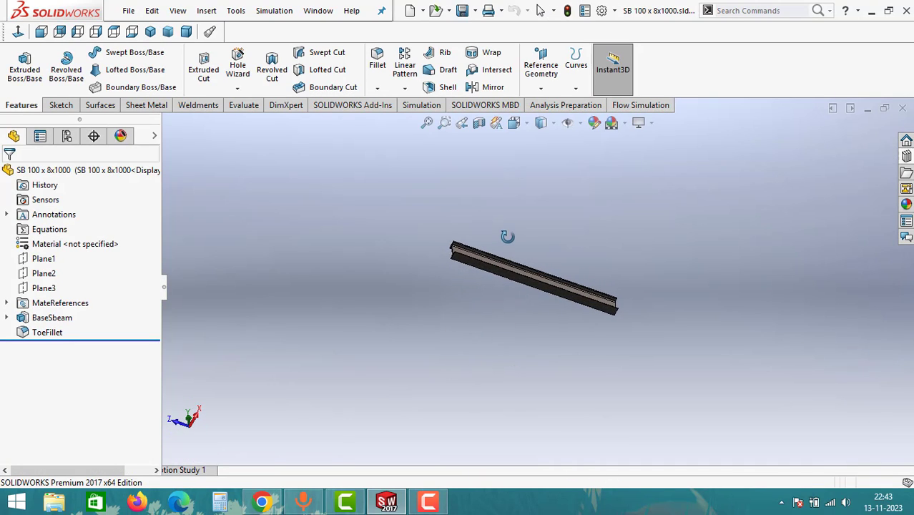
{"action": "scroll", "coordinate": [519, 271], "scroll_direction": "down", "scroll_amount": 5}
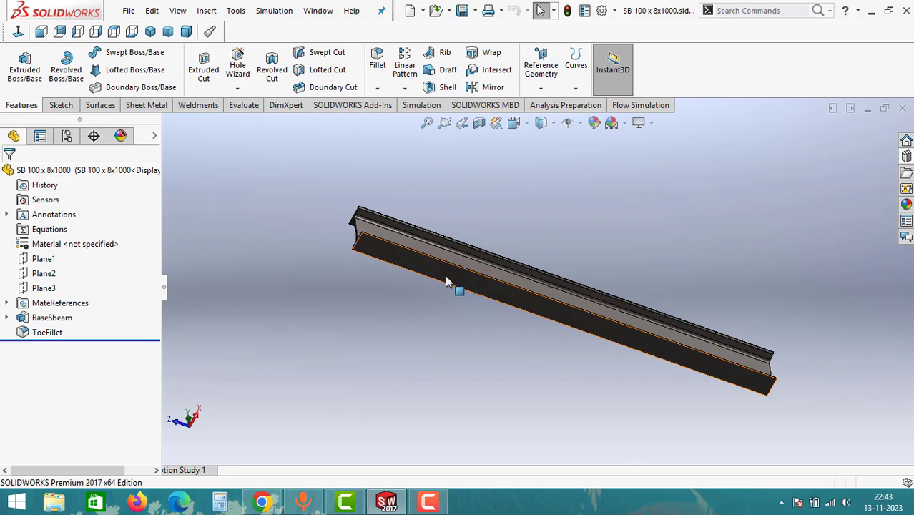
Step: Start a sketch on the long beam face and draw a rectangle at its top-left end
{"action": "left_click", "coordinate": [444, 280]}
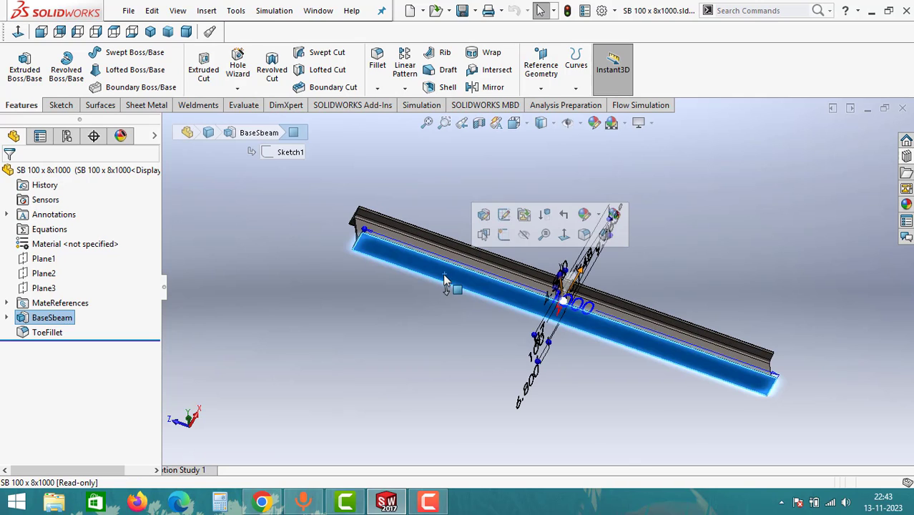
{"action": "left_click", "coordinate": [504, 238]}
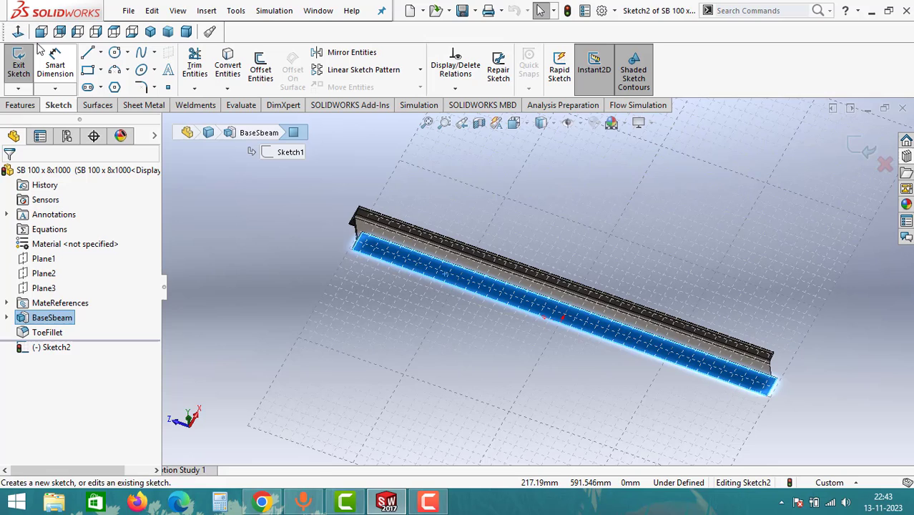
{"action": "left_click", "coordinate": [87, 73]}
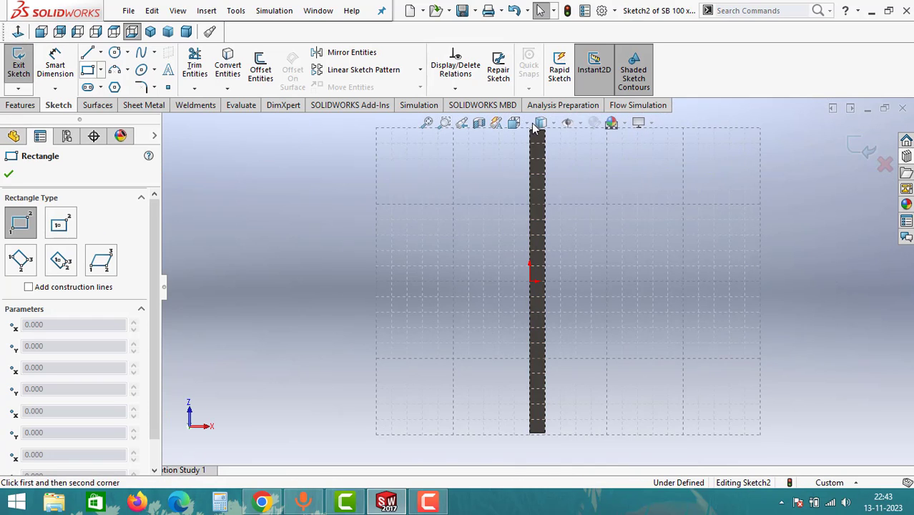
{"action": "scroll", "coordinate": [540, 128], "scroll_direction": "up", "scroll_amount": 3}
{"action": "scroll", "coordinate": [536, 236], "scroll_direction": "down", "scroll_amount": 10}
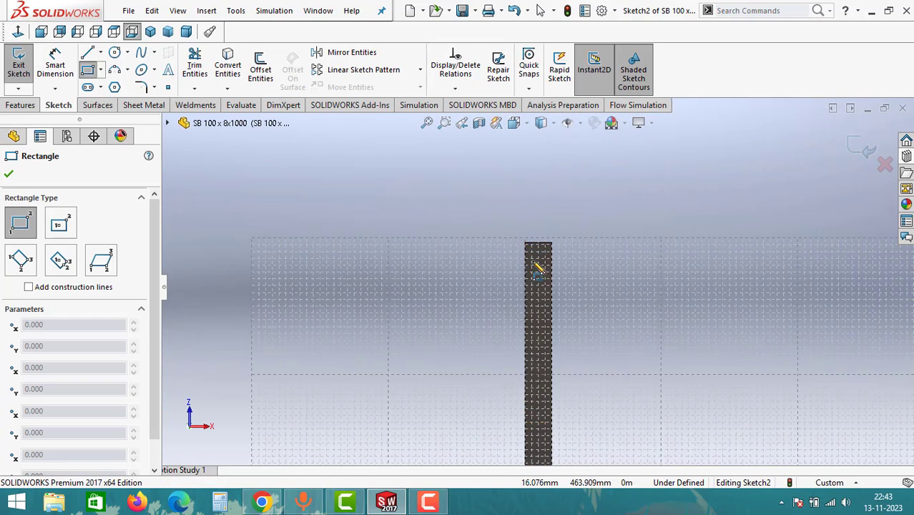
{"action": "left_click", "coordinate": [518, 234]}
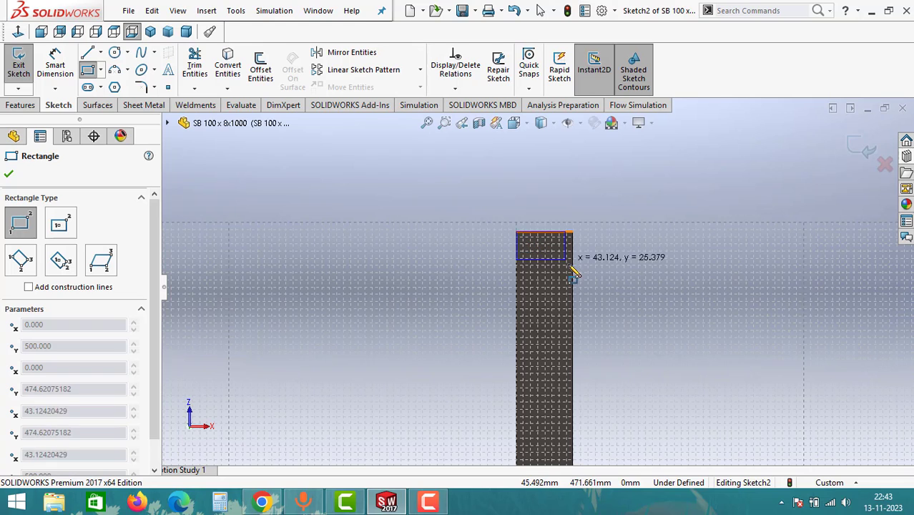
{"action": "left_click", "coordinate": [572, 265]}
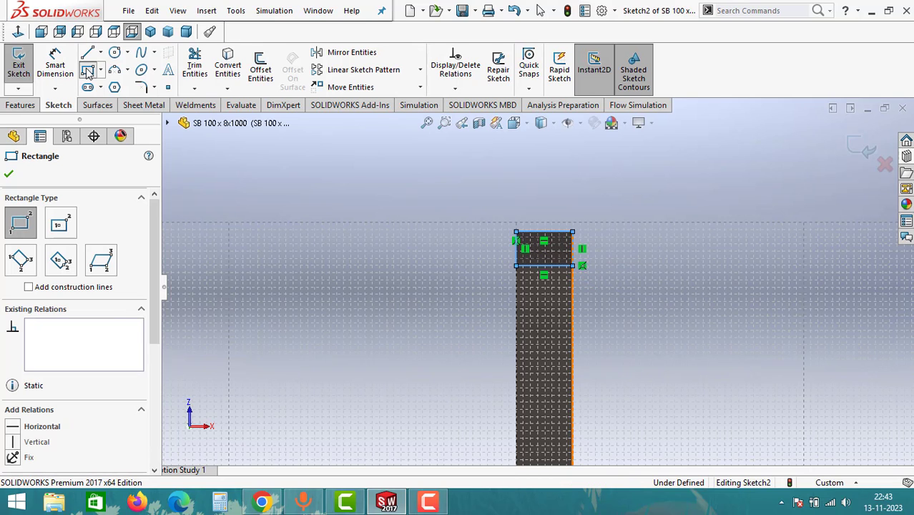
{"action": "key", "text": "Escape"}
Step: Draw a second 50 mm wide rectangle from the face's lower-left corner
{"action": "scroll", "coordinate": [532, 286], "scroll_direction": "up", "scroll_amount": 1}
{"action": "scroll", "coordinate": [483, 150], "scroll_direction": "up", "scroll_amount": 6}
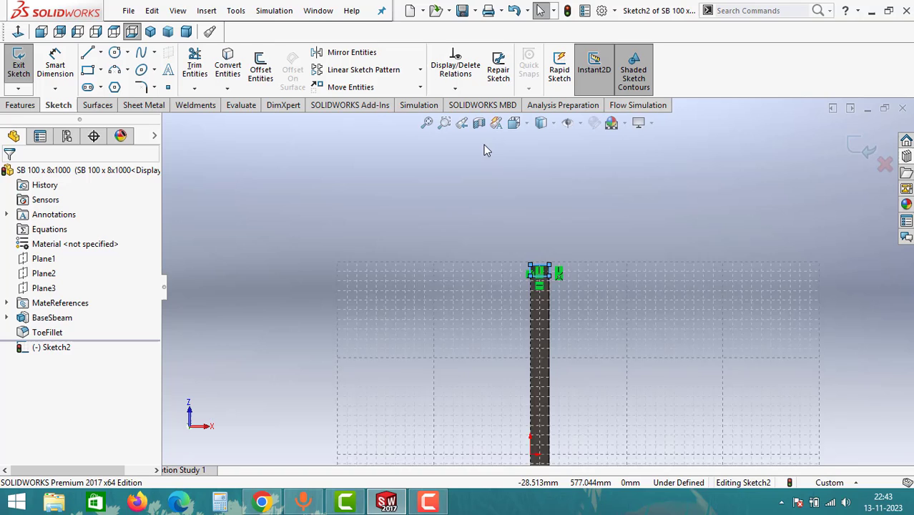
{"action": "scroll", "coordinate": [550, 398], "scroll_direction": "down", "scroll_amount": 6}
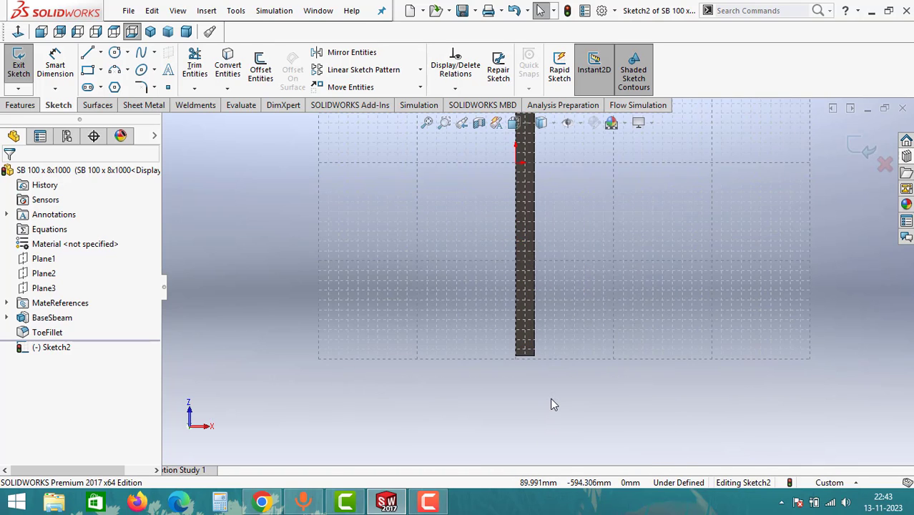
{"action": "left_click", "coordinate": [88, 69]}
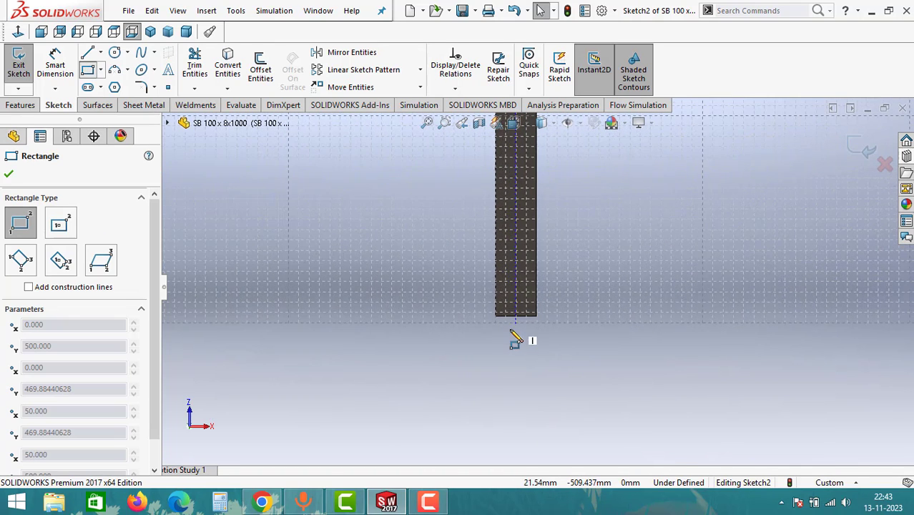
{"action": "scroll", "coordinate": [501, 314], "scroll_direction": "down", "scroll_amount": 2}
{"action": "scroll", "coordinate": [495, 311], "scroll_direction": "down", "scroll_amount": 1}
{"action": "left_click", "coordinate": [486, 289]}
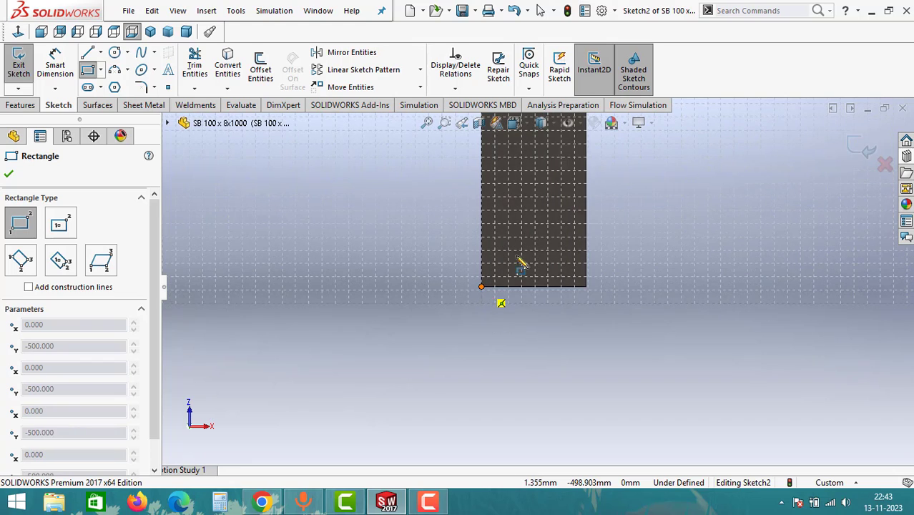
{"action": "scroll", "coordinate": [550, 250], "scroll_direction": "down", "scroll_amount": 2}
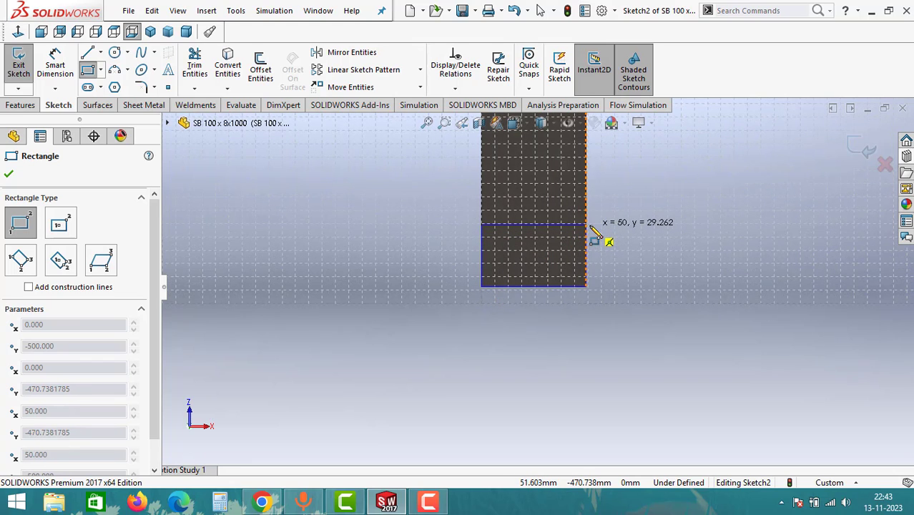
{"action": "left_click", "coordinate": [588, 227]}
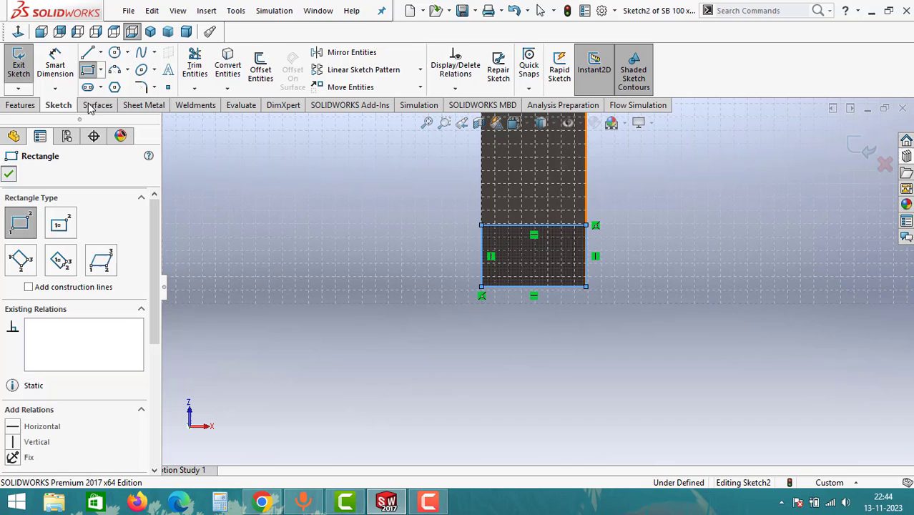
Step: Dimension the rectangle's height to 35 mm so Sketch2 becomes fully defined
{"action": "left_click", "coordinate": [9, 173]}
{"action": "key", "text": "d"}
{"action": "left_click", "coordinate": [635, 285]}
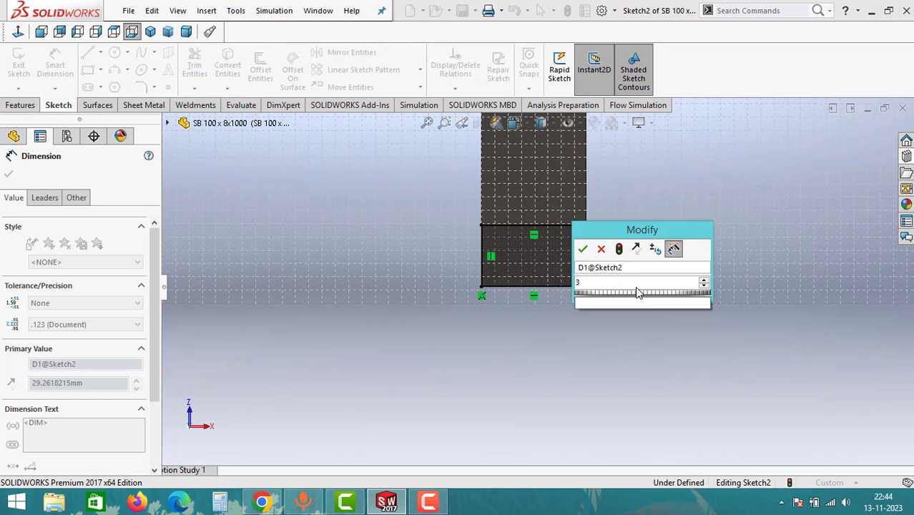
{"action": "key", "text": "Return"}
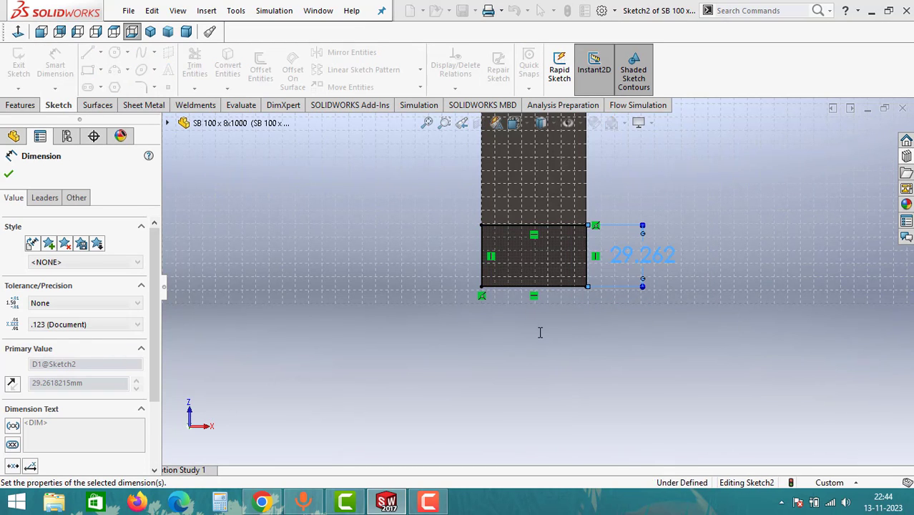
{"action": "scroll", "coordinate": [534, 207], "scroll_direction": "down", "scroll_amount": 3}
{"action": "scroll", "coordinate": [538, 236], "scroll_direction": "down", "scroll_amount": 1}
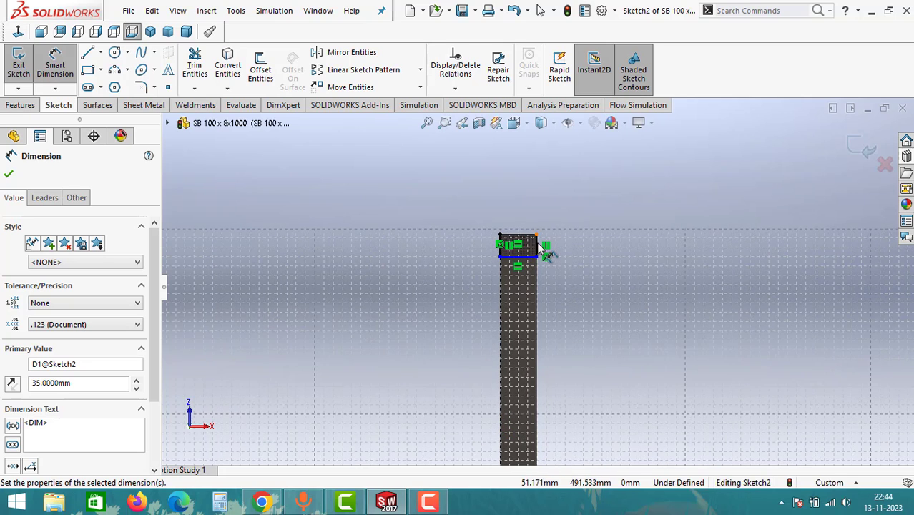
{"action": "left_click", "coordinate": [563, 247]}
{"action": "double_click", "coordinate": [565, 247]}
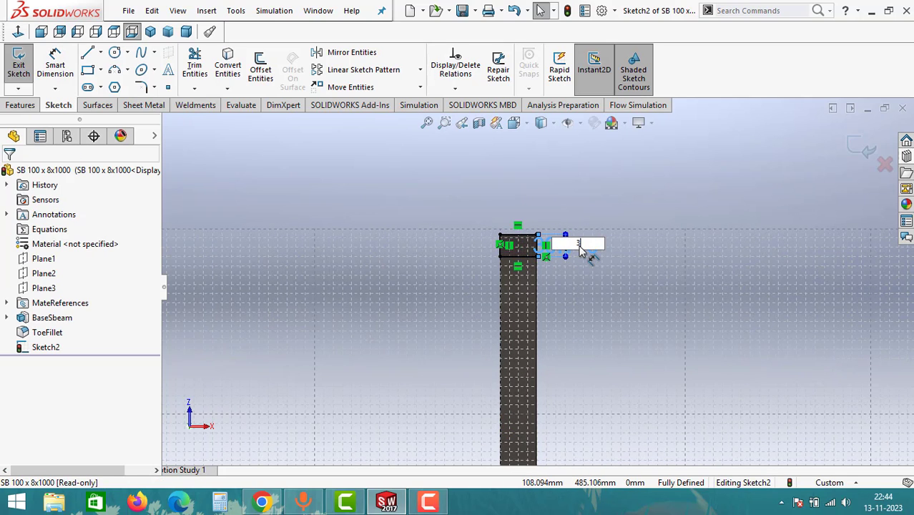
{"action": "key", "text": "Return"}
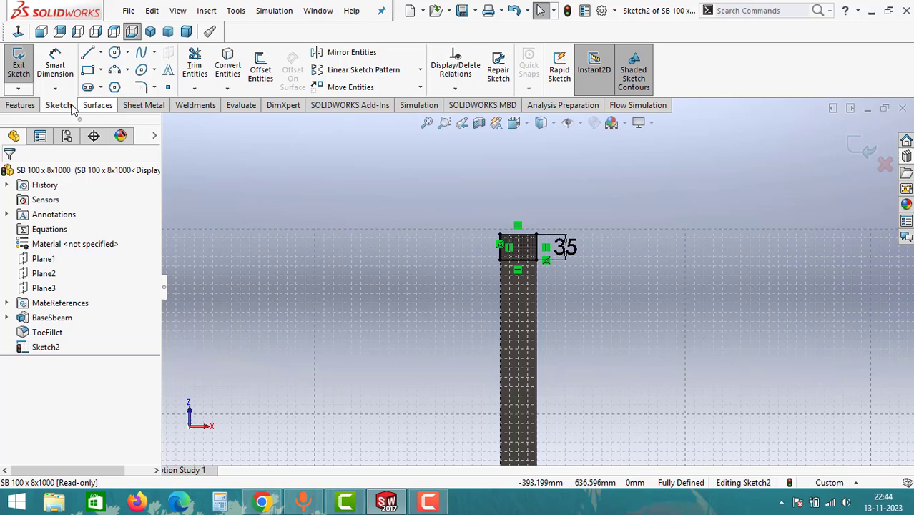
Step: Create a Split Line projecting Sketch2 onto the beam face
{"action": "left_click", "coordinate": [20, 105]}
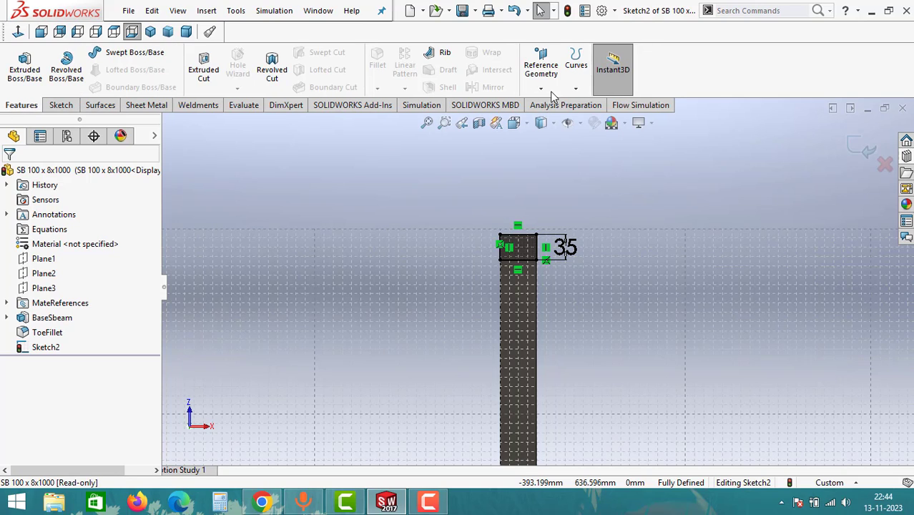
{"action": "left_click", "coordinate": [576, 67]}
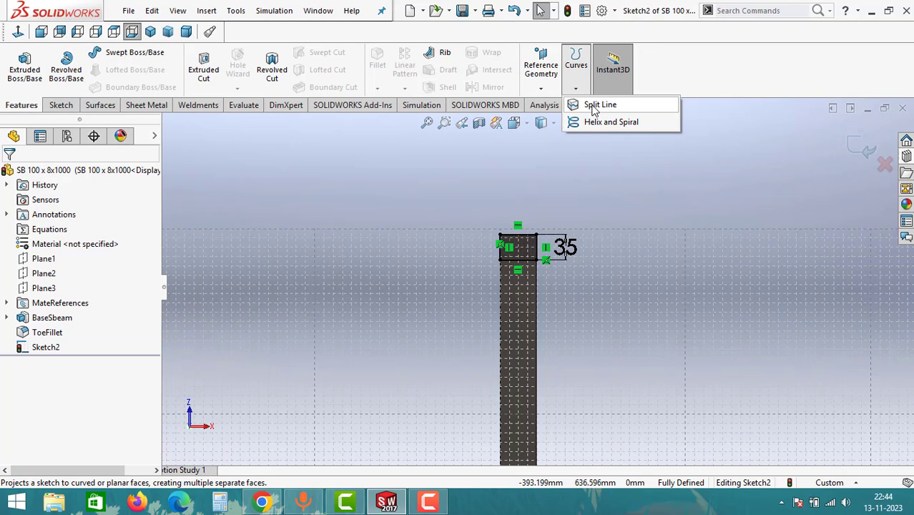
{"action": "left_click", "coordinate": [598, 105]}
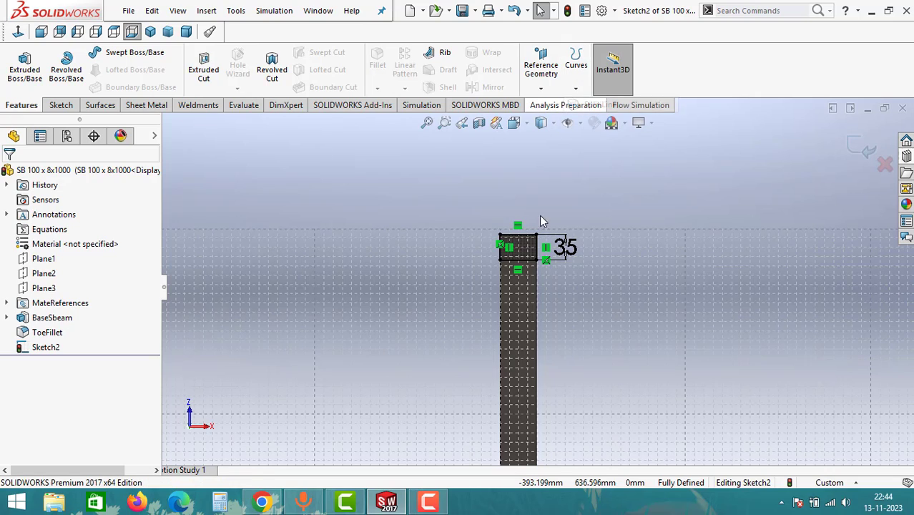
{"action": "left_click", "coordinate": [522, 300]}
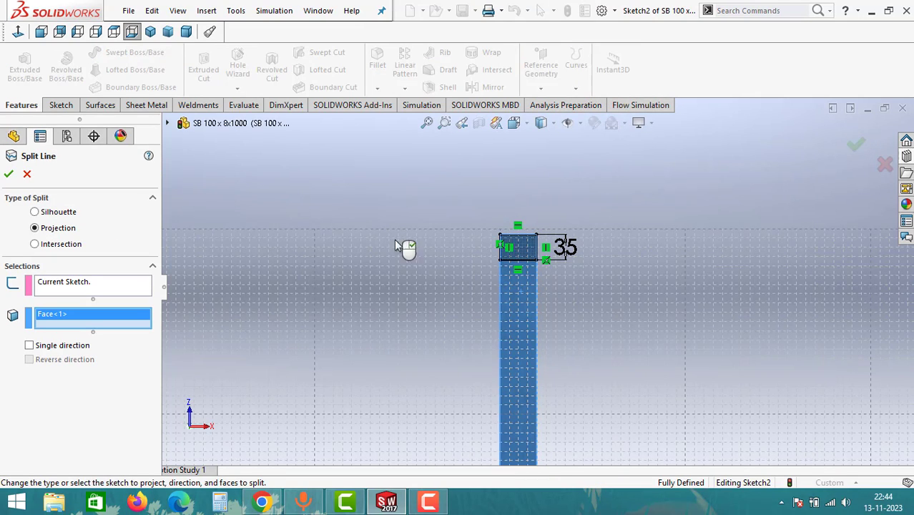
{"action": "left_click", "coordinate": [8, 174]}
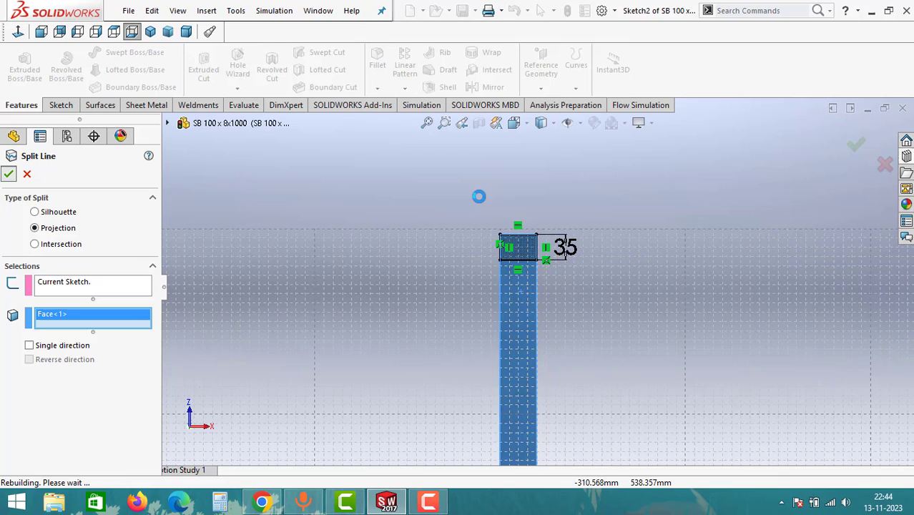
Step: Inspect the new split faces at both beam ends, then return to a near-horizontal view
{"action": "middle_click_drag", "start_coordinate": [452, 318], "coordinate": [503, 297]}
{"action": "scroll", "coordinate": [502, 297], "scroll_direction": "down", "scroll_amount": 3}
{"action": "left_click", "coordinate": [491, 261]}
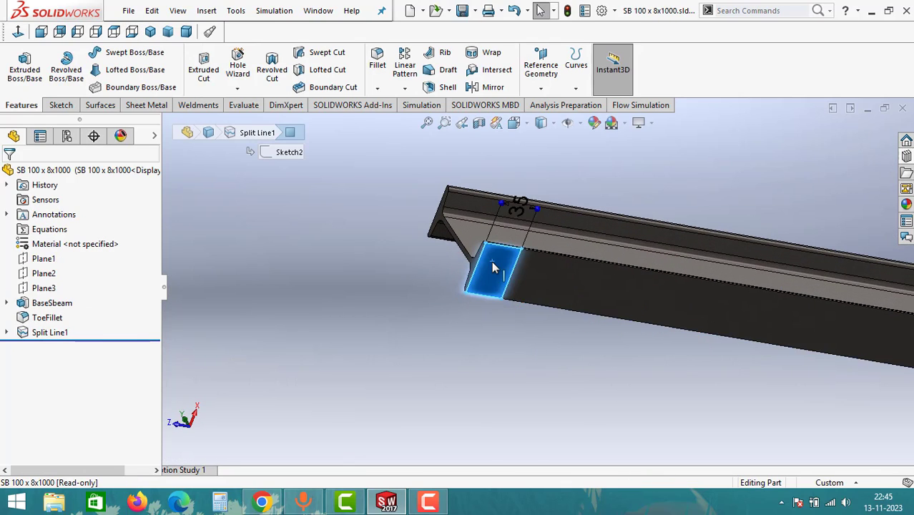
{"action": "scroll", "coordinate": [649, 330], "scroll_direction": "up", "scroll_amount": 5}
{"action": "scroll", "coordinate": [715, 318], "scroll_direction": "down", "scroll_amount": 4}
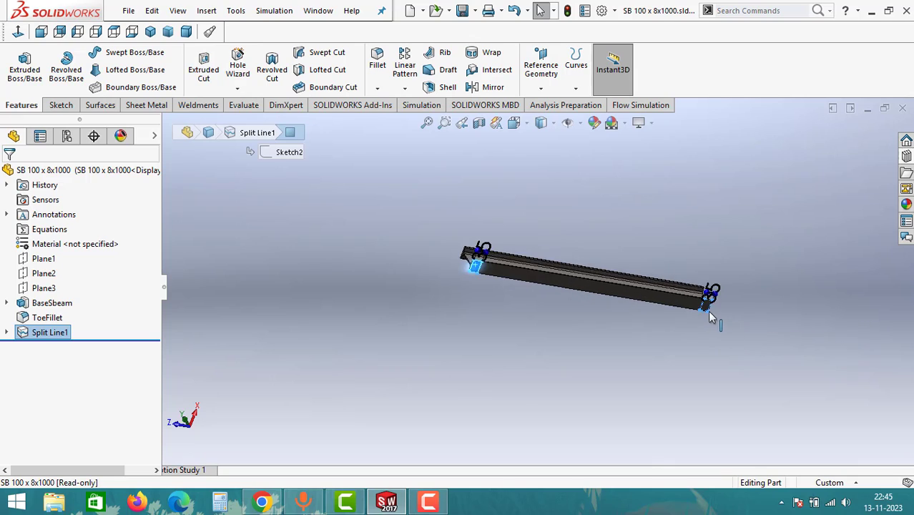
{"action": "left_click", "coordinate": [667, 293]}
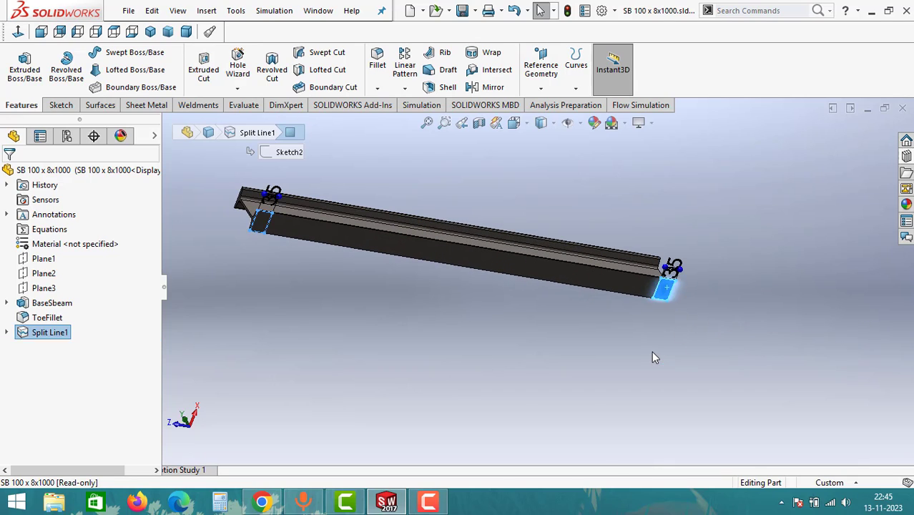
{"action": "left_click", "coordinate": [267, 287]}
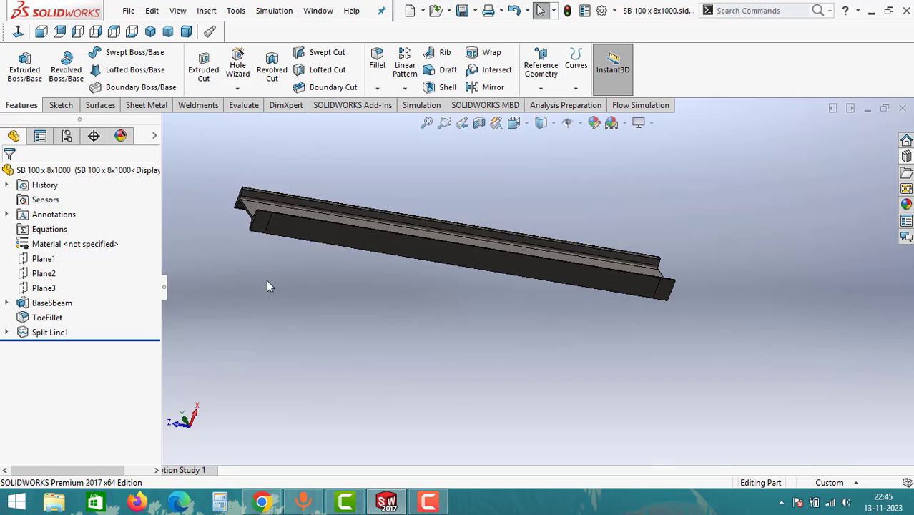
{"action": "middle_click_drag", "start_coordinate": [411, 209], "coordinate": [408, 249]}
Step: Create a new Static simulation study named Static 1
{"action": "left_click", "coordinate": [432, 107]}
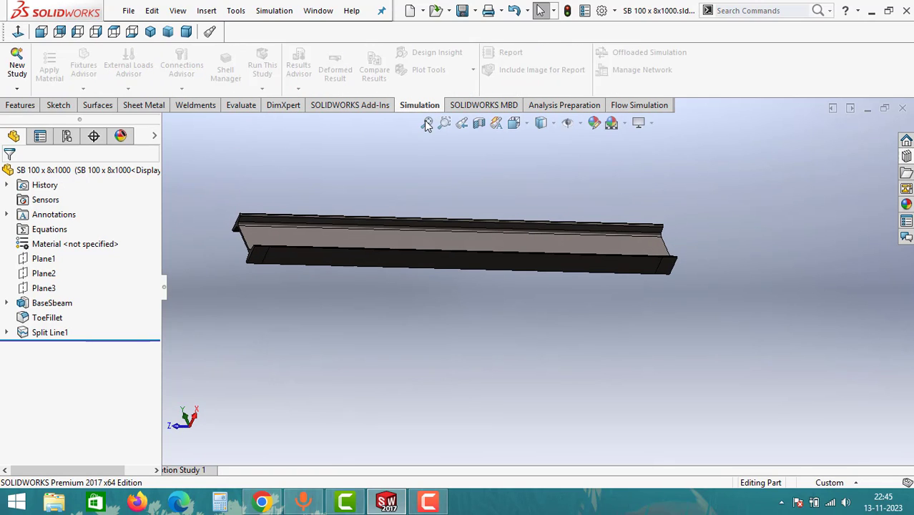
{"action": "left_click", "coordinate": [16, 80]}
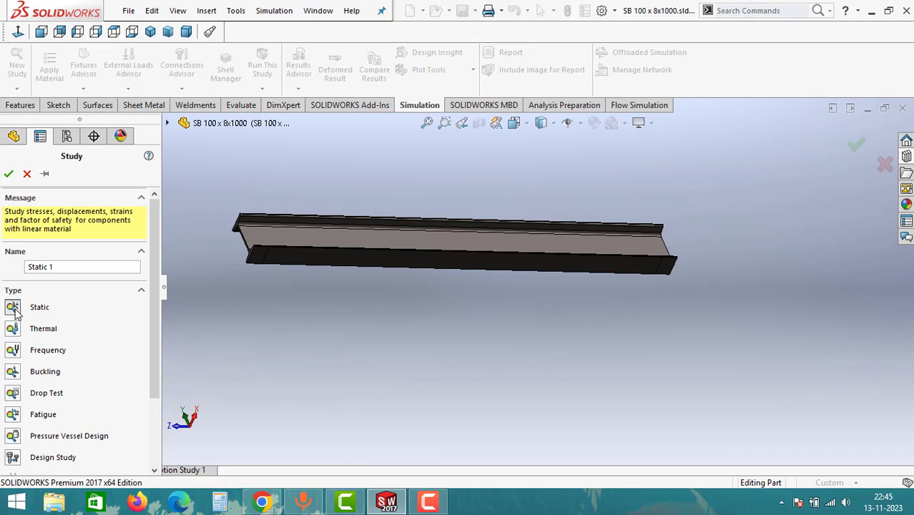
{"action": "left_click", "coordinate": [8, 175]}
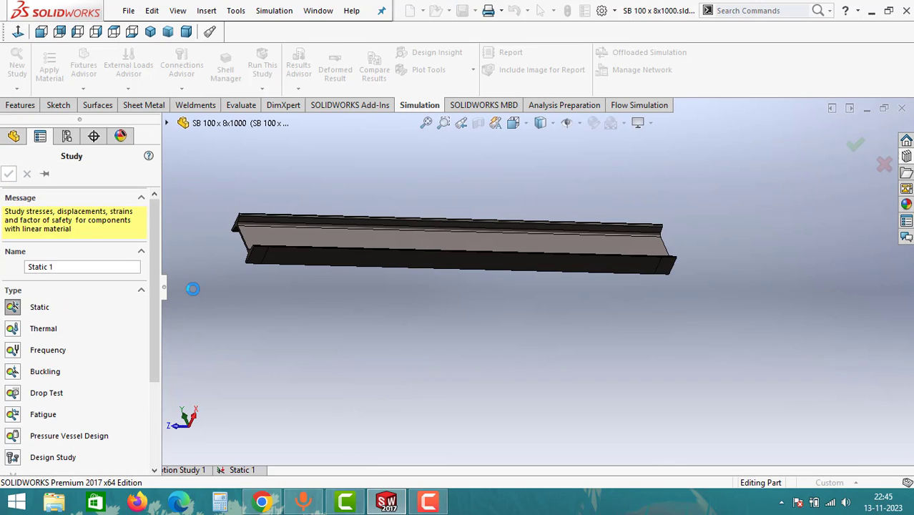
Step: Assign AISI 1020 steel from the SOLIDWORKS materials library to the beam
{"action": "left_click", "coordinate": [53, 68]}
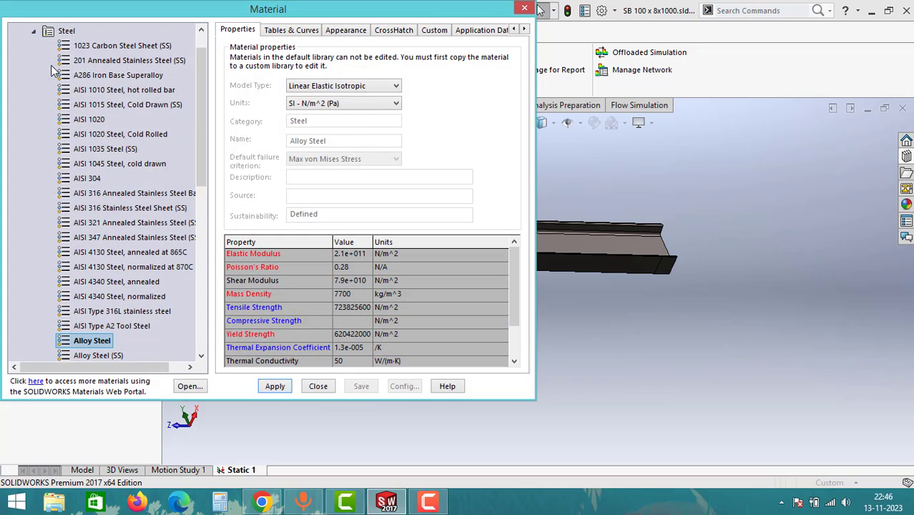
{"action": "left_click", "coordinate": [91, 119]}
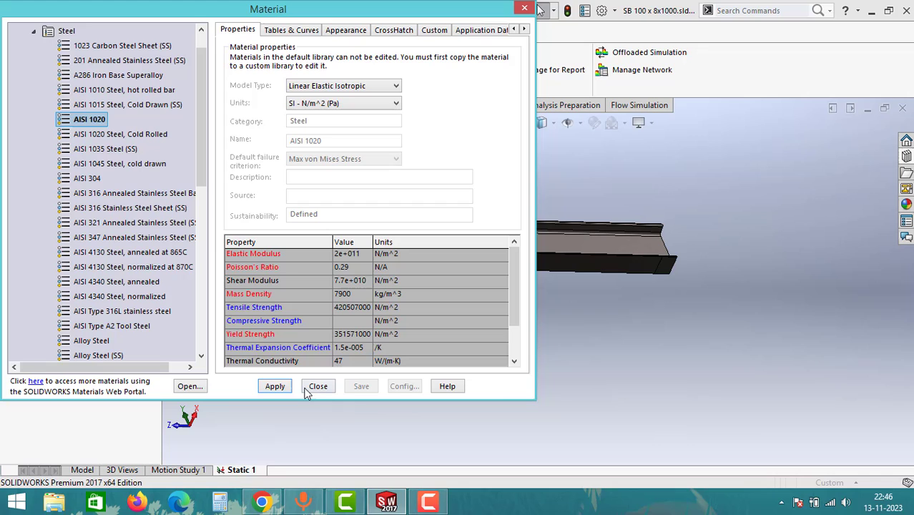
{"action": "left_click", "coordinate": [284, 392]}
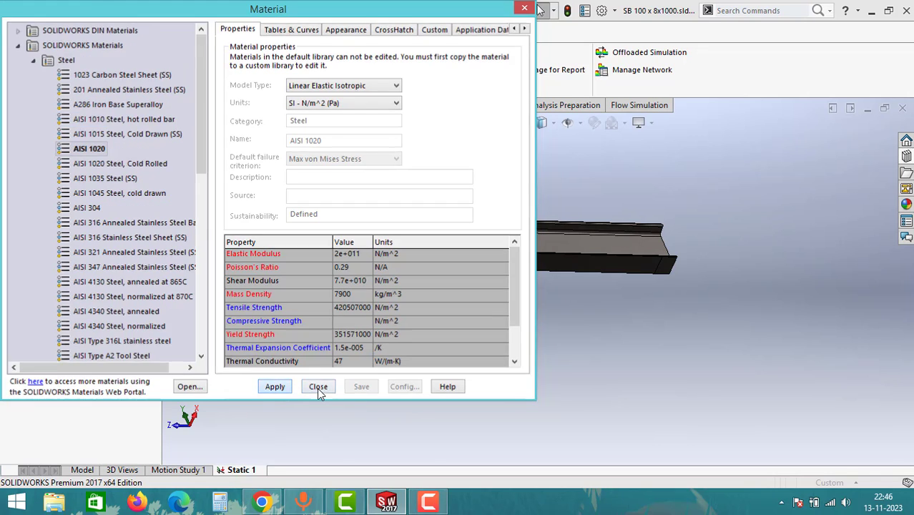
{"action": "left_click", "coordinate": [318, 386]}
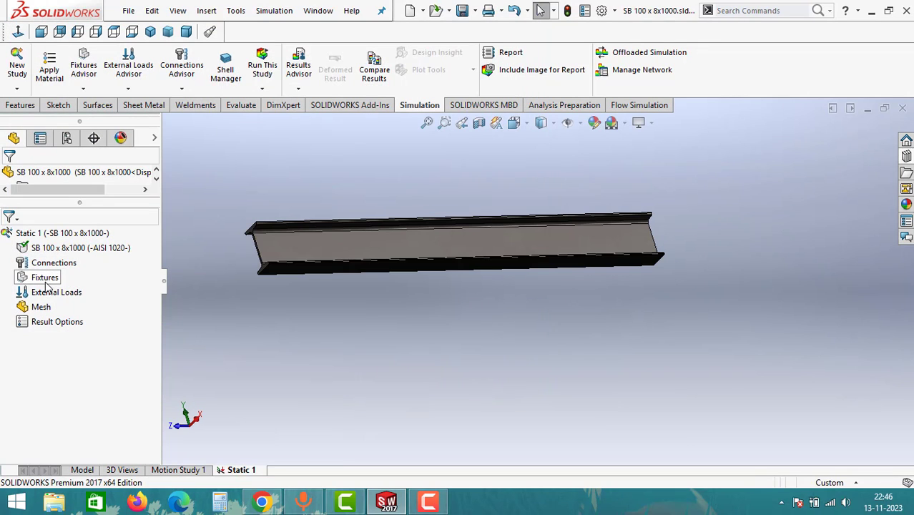
Step: Fix the split face at one end of the beam with a Fixed Geometry support
{"action": "left_click", "coordinate": [43, 264]}
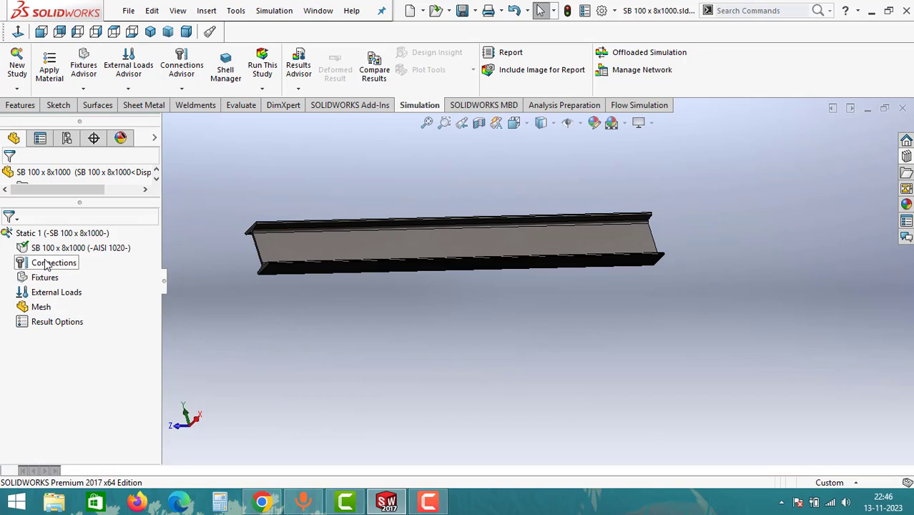
{"action": "right_click", "coordinate": [45, 265]}
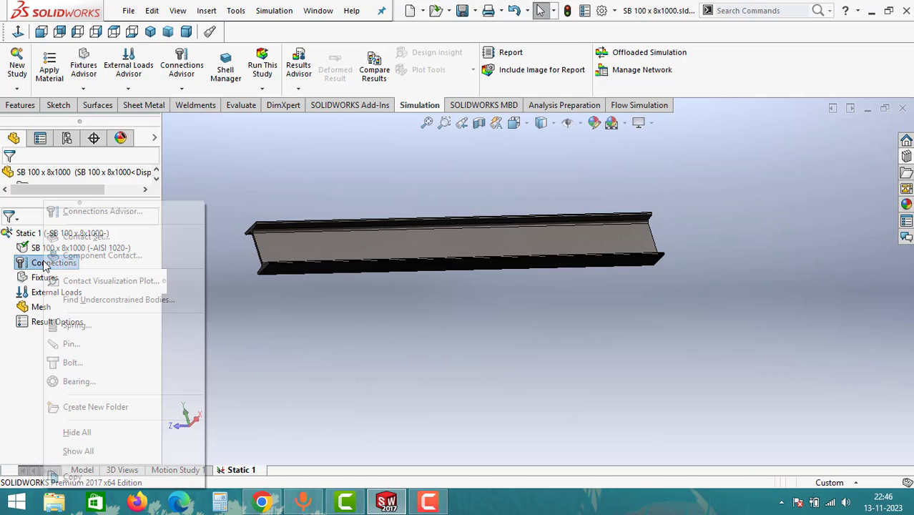
{"action": "left_click", "coordinate": [418, 311]}
{"action": "middle_click_drag", "start_coordinate": [418, 311], "coordinate": [343, 306]}
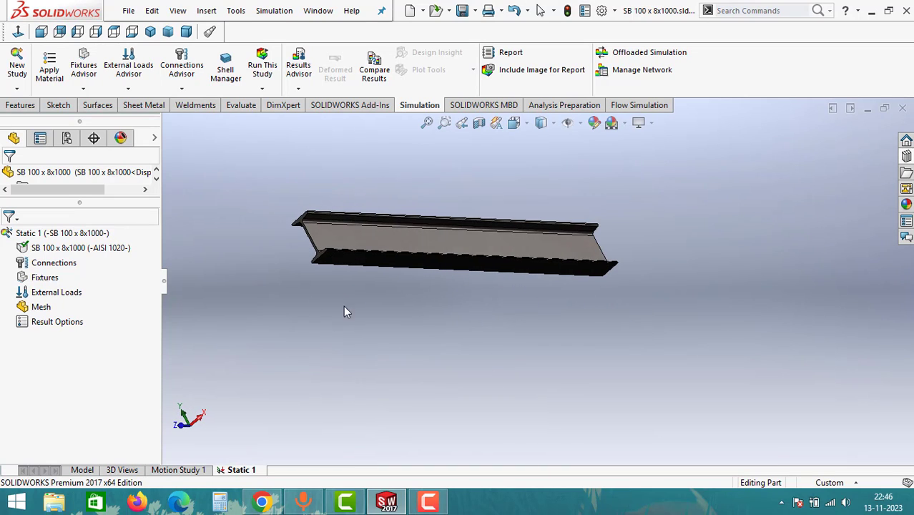
{"action": "right_click", "coordinate": [46, 279]}
{"action": "left_click", "coordinate": [79, 61]}
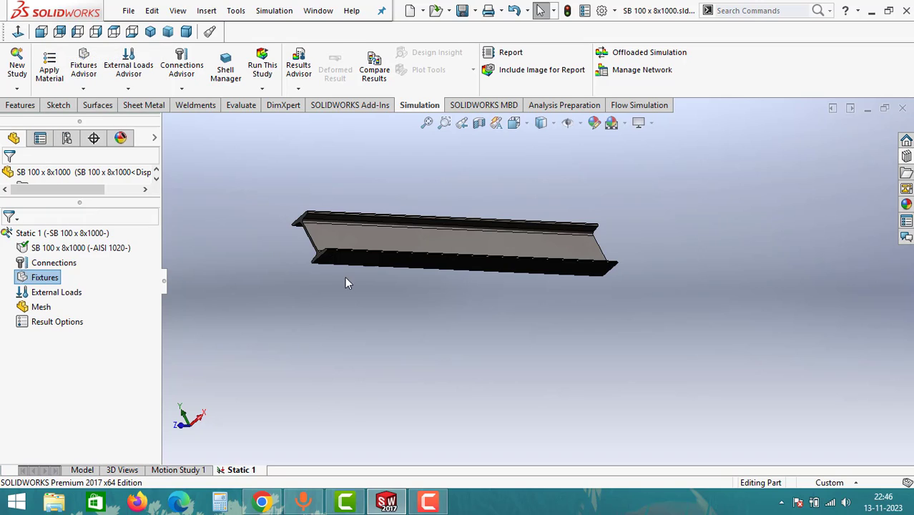
{"action": "middle_click_drag", "start_coordinate": [351, 278], "coordinate": [273, 239]}
{"action": "left_click", "coordinate": [275, 241]}
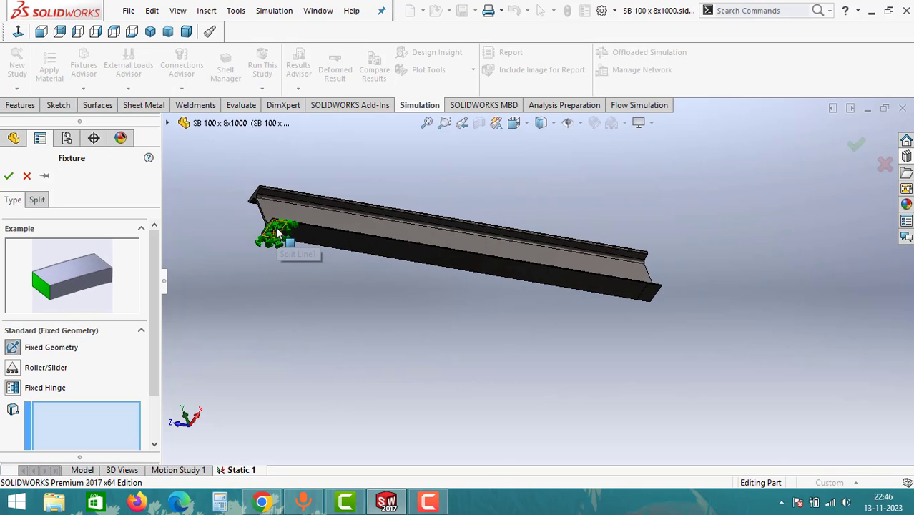
{"action": "left_click", "coordinate": [9, 177]}
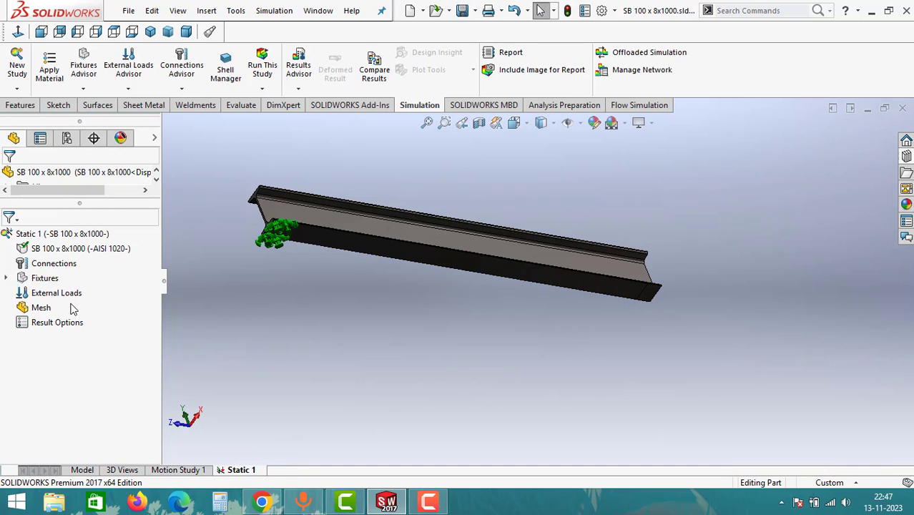
Step: Add a Roller/Slider support on the split face at the beam's opposite end
{"action": "right_click", "coordinate": [44, 278]}
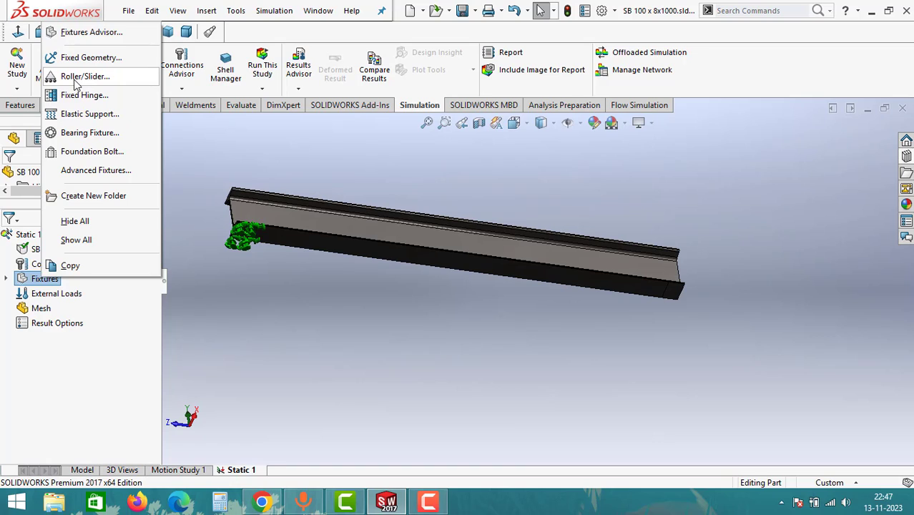
{"action": "left_click", "coordinate": [85, 77]}
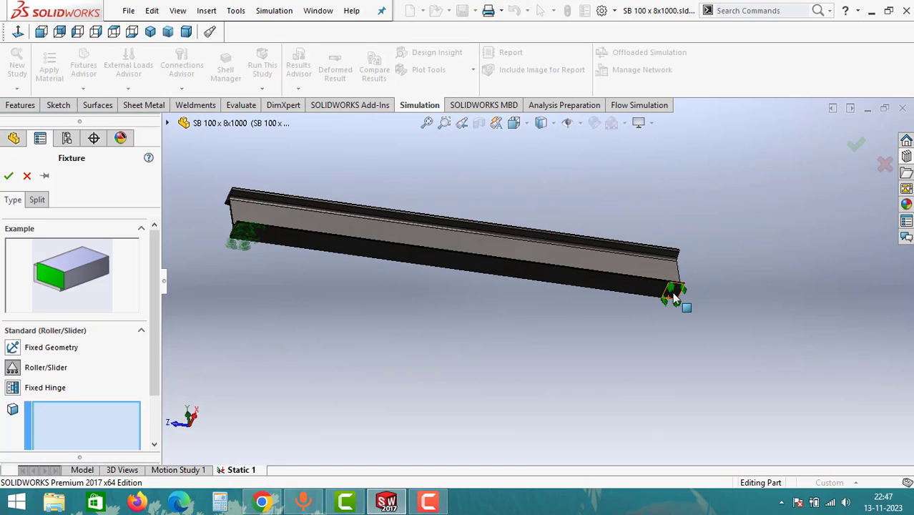
{"action": "left_click", "coordinate": [673, 293]}
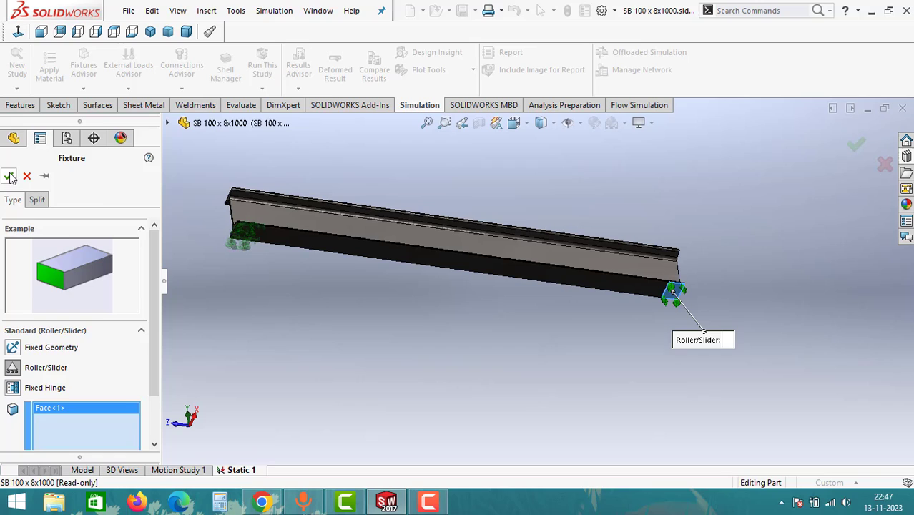
{"action": "key", "text": "Return"}
{"action": "middle_click_drag", "start_coordinate": [404, 345], "coordinate": [113, 343]}
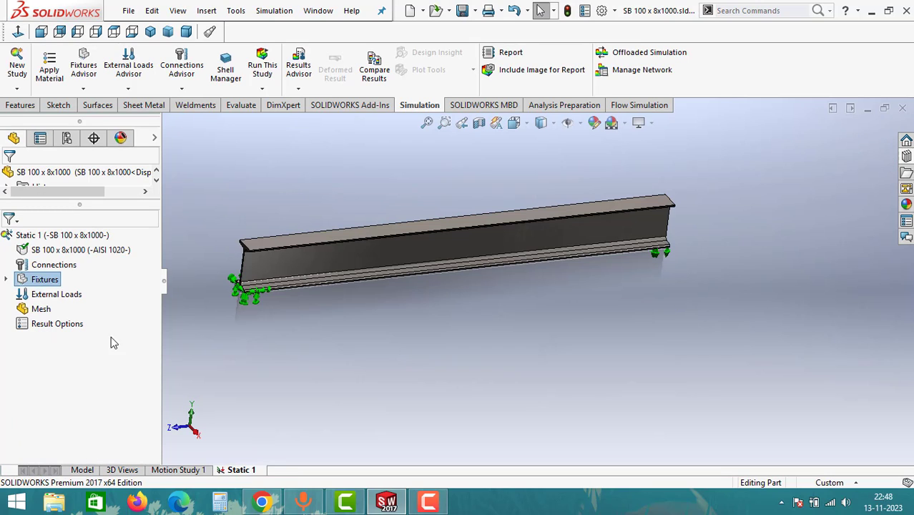
{"action": "left_click", "coordinate": [51, 296]}
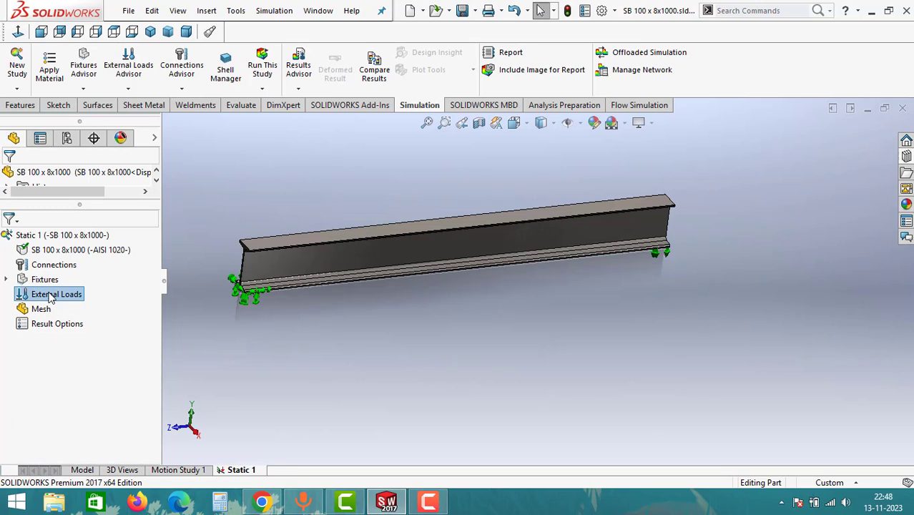
Step: Apply a 981 N force normal to the beam's top face
{"action": "right_click", "coordinate": [51, 297]}
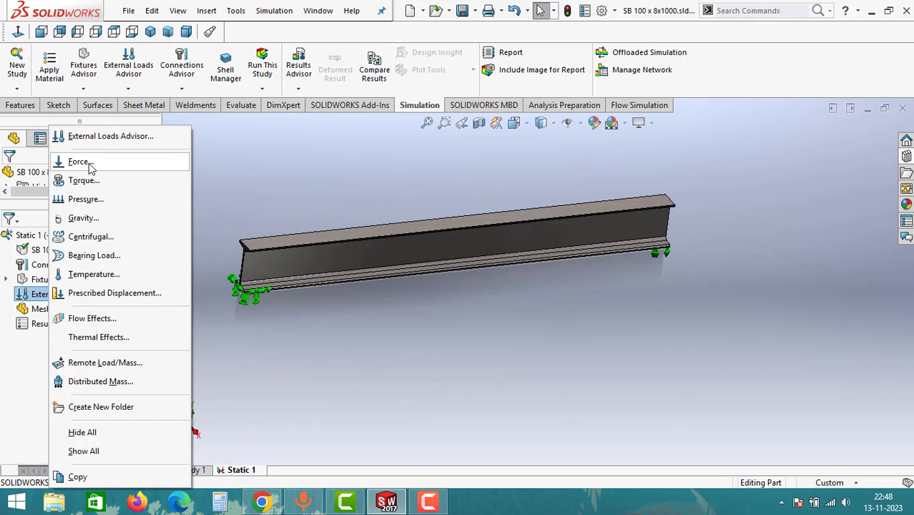
{"action": "left_click", "coordinate": [78, 162]}
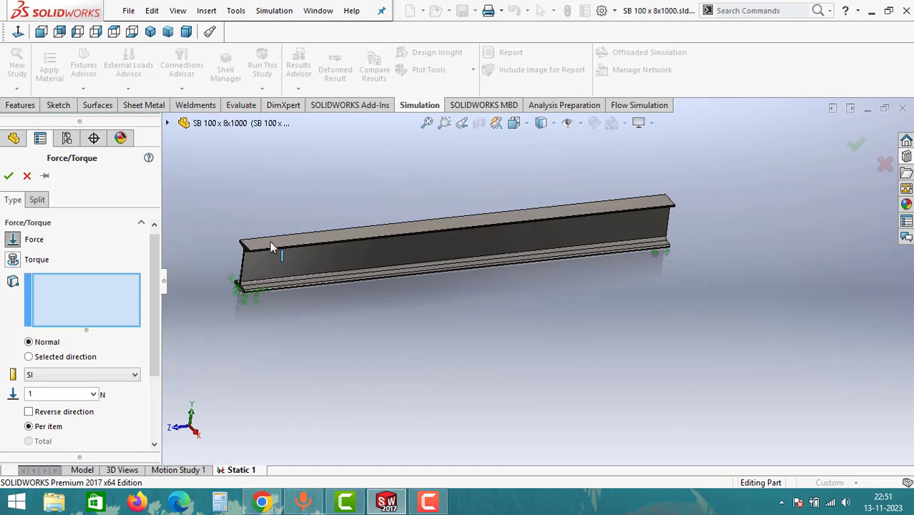
{"action": "left_click", "coordinate": [274, 245]}
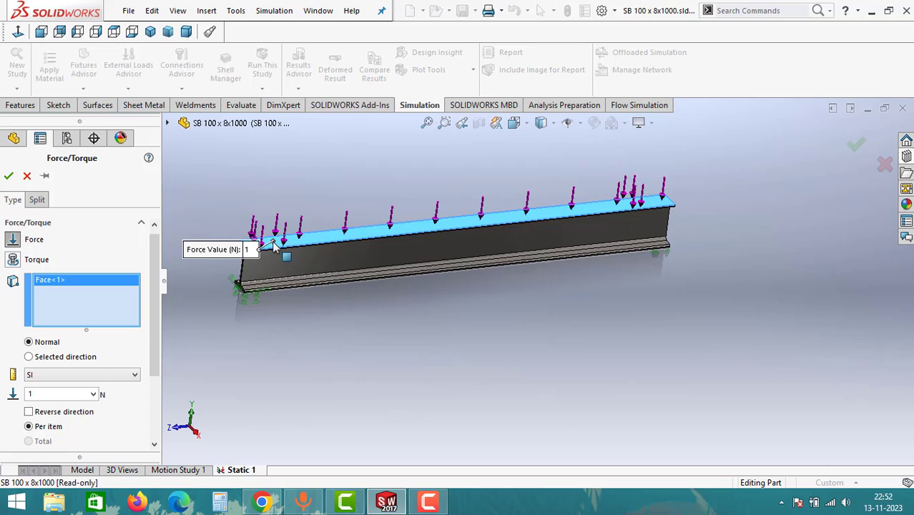
{"action": "double_click", "coordinate": [44, 394]}
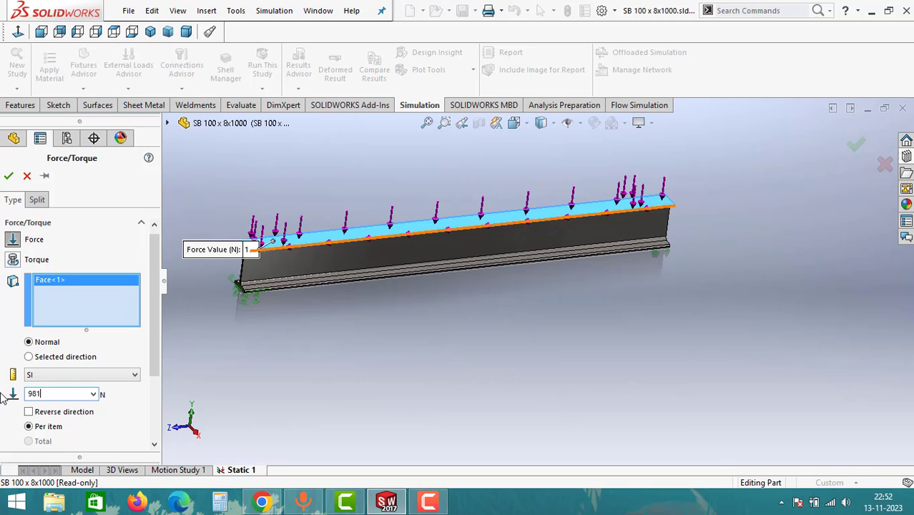
{"action": "left_click", "coordinate": [9, 175]}
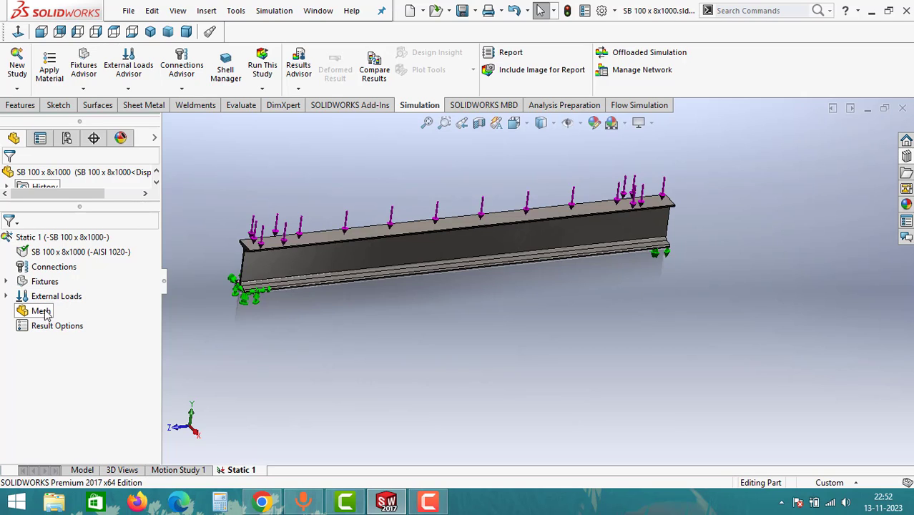
Step: Generate a solid mesh on the beam using the default mesh density
{"action": "right_click", "coordinate": [42, 311]}
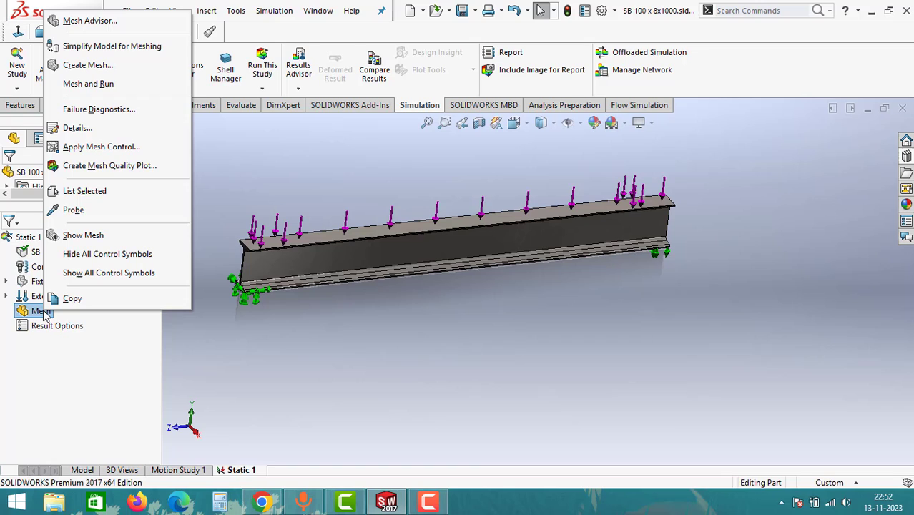
{"action": "left_click", "coordinate": [87, 65]}
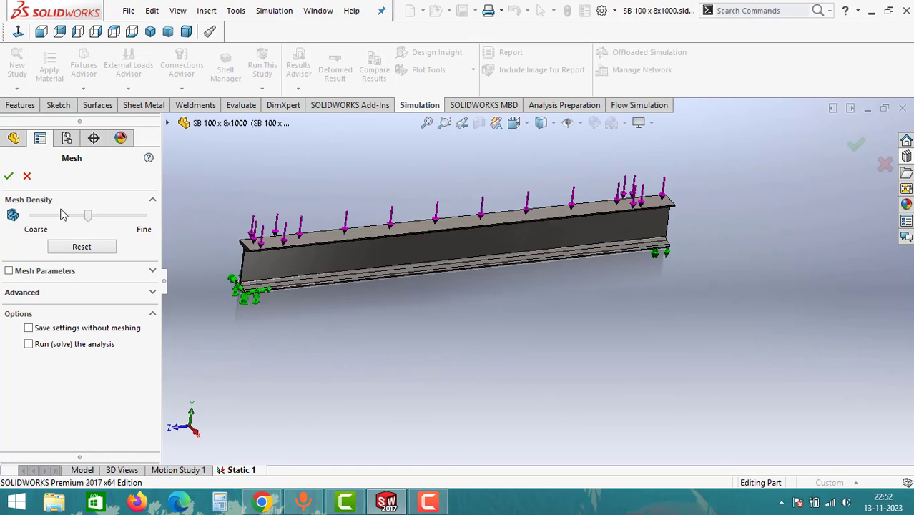
{"action": "left_click", "coordinate": [9, 177]}
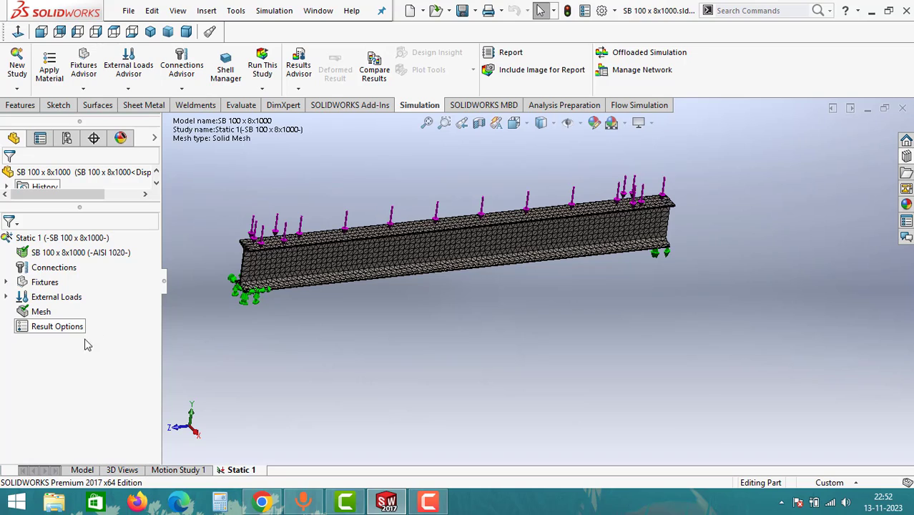
Step: Run the Static 1 study to produce Stress1, Displacement1 and Strain1 results
{"action": "left_click", "coordinate": [264, 68]}
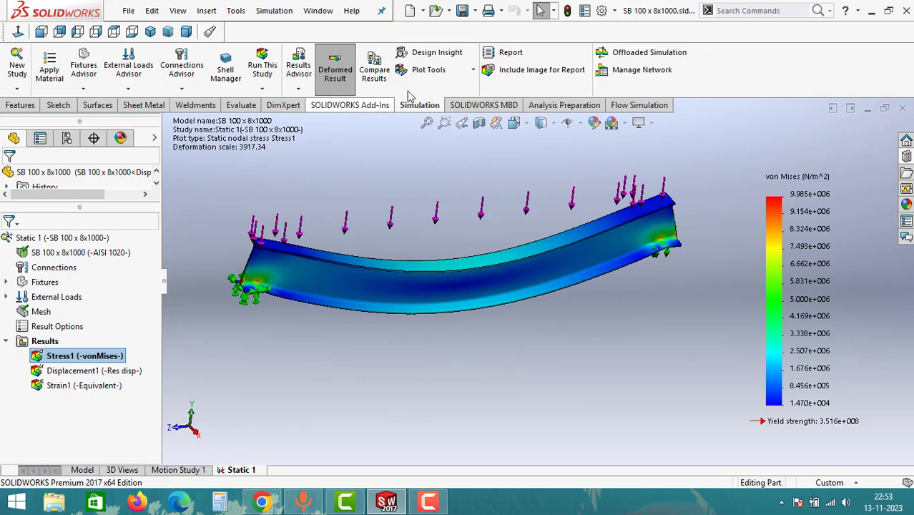
{"action": "left_click", "coordinate": [298, 89]}
{"action": "mouse_move", "coordinate": [333, 142]}
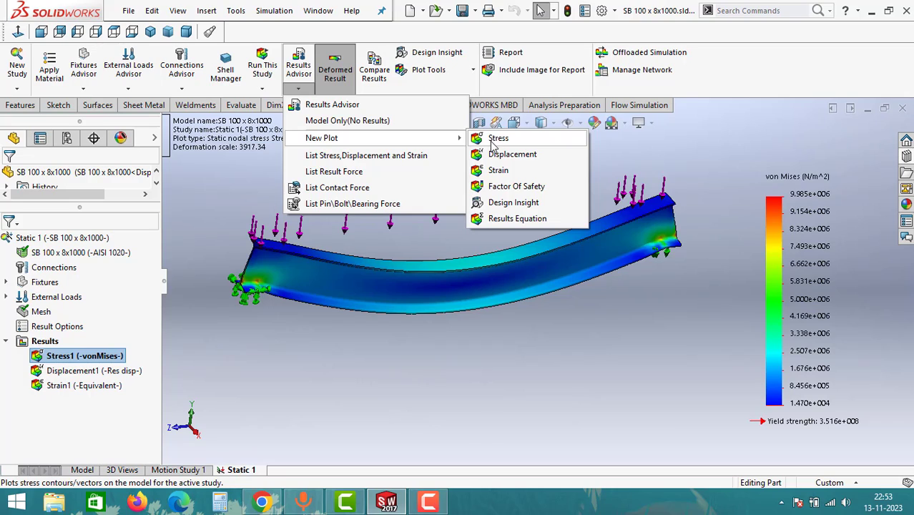
Step: Add a Factor of Safety plot with Automatic settings, showing a minimum FOS of 35
{"action": "left_click", "coordinate": [512, 189]}
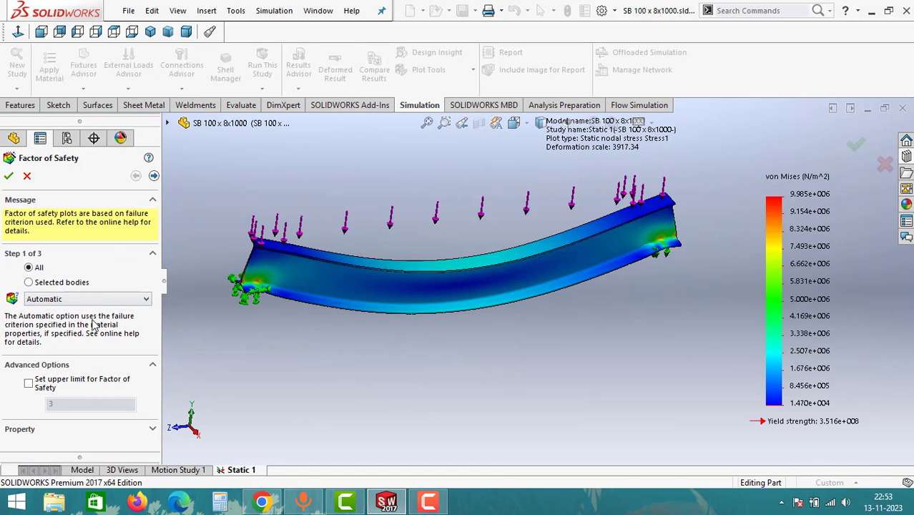
{"action": "left_click", "coordinate": [8, 175]}
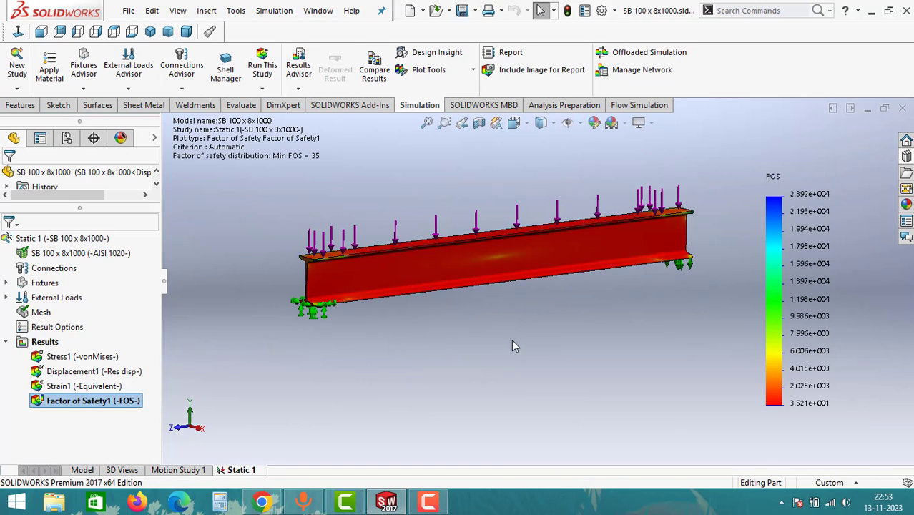
{"action": "middle_click_drag", "start_coordinate": [512, 346], "coordinate": [494, 323]}
{"action": "left_click", "coordinate": [84, 385]}
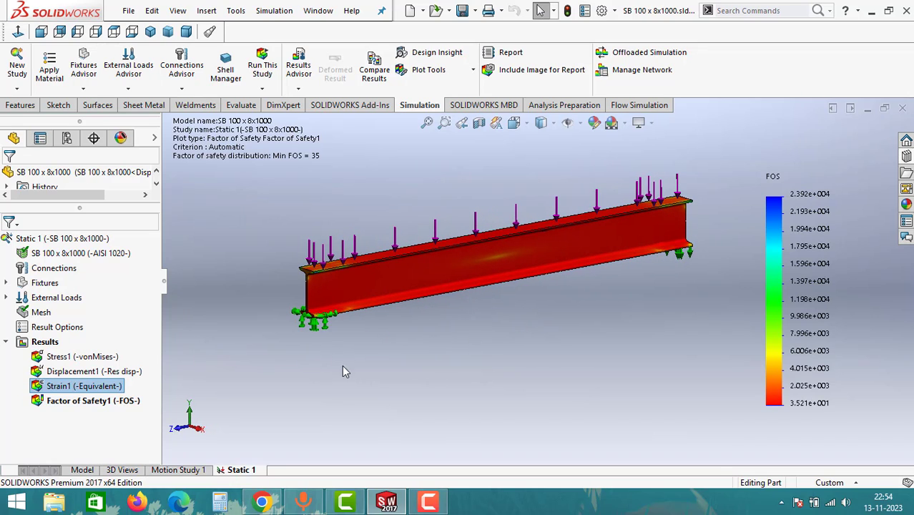
Step: Show the von Mises stress plot, then the displacement plot peaking at 2.574e-002 mm
{"action": "double_click", "coordinate": [106, 358]}
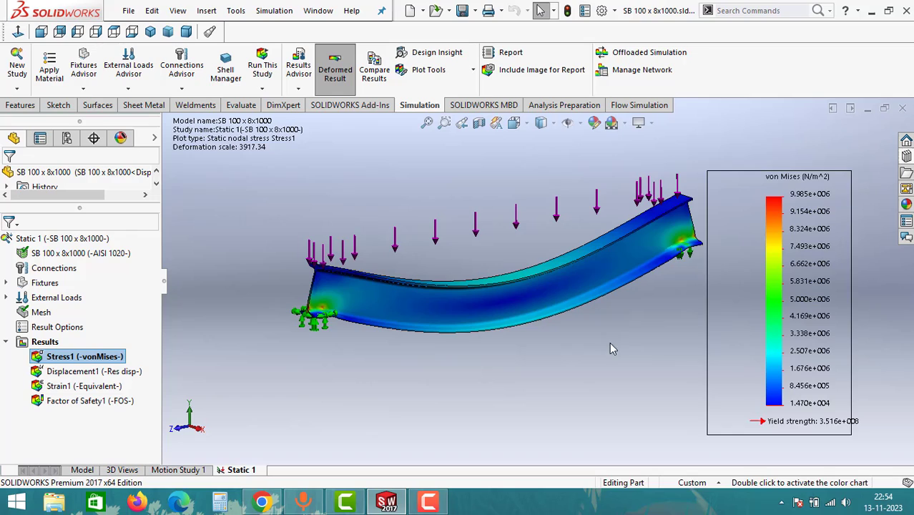
{"action": "double_click", "coordinate": [94, 373]}
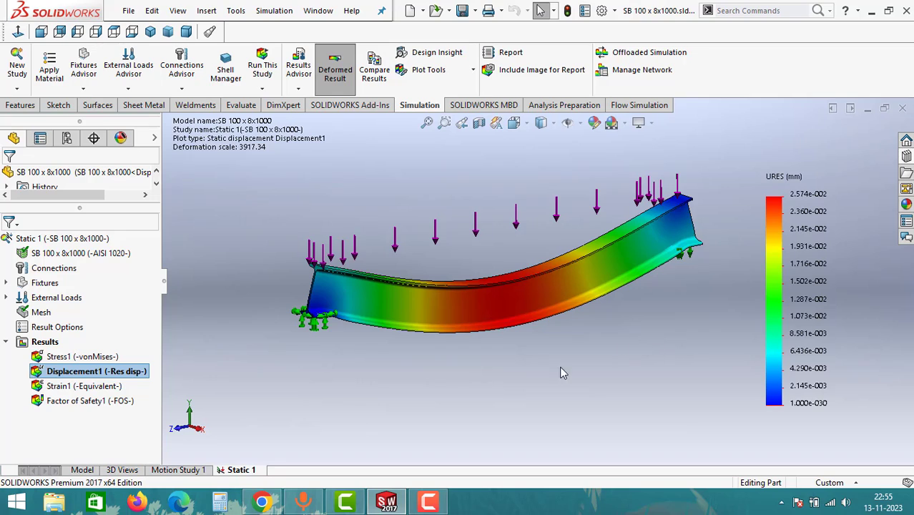
Step: Redisplay the Factor of Safety1 plot with its minimum FOS of 35
{"action": "left_click", "coordinate": [100, 403]}
{"action": "double_click", "coordinate": [101, 404]}
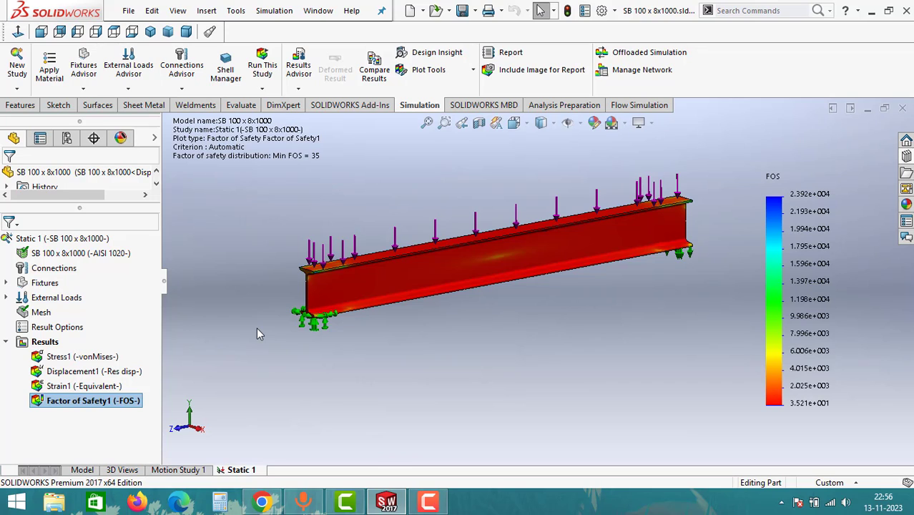
{"action": "middle_click_drag", "start_coordinate": [258, 331], "coordinate": [518, 379]}
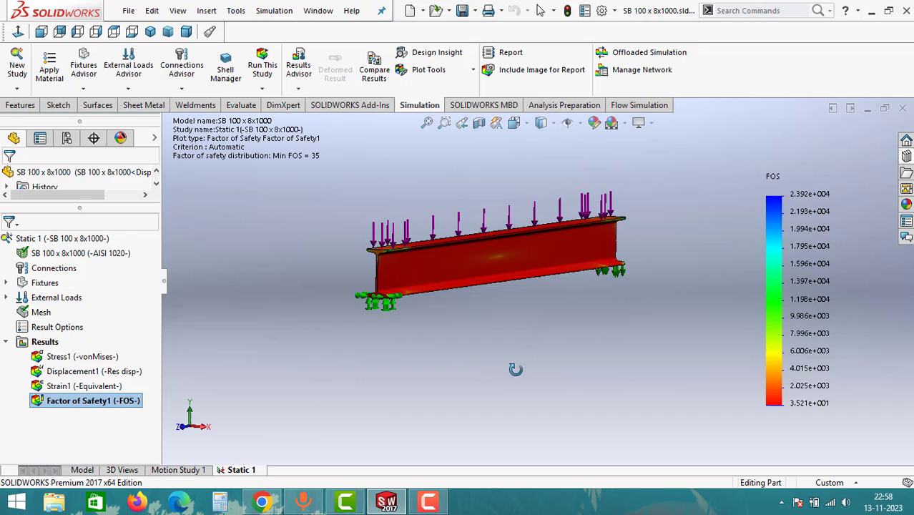